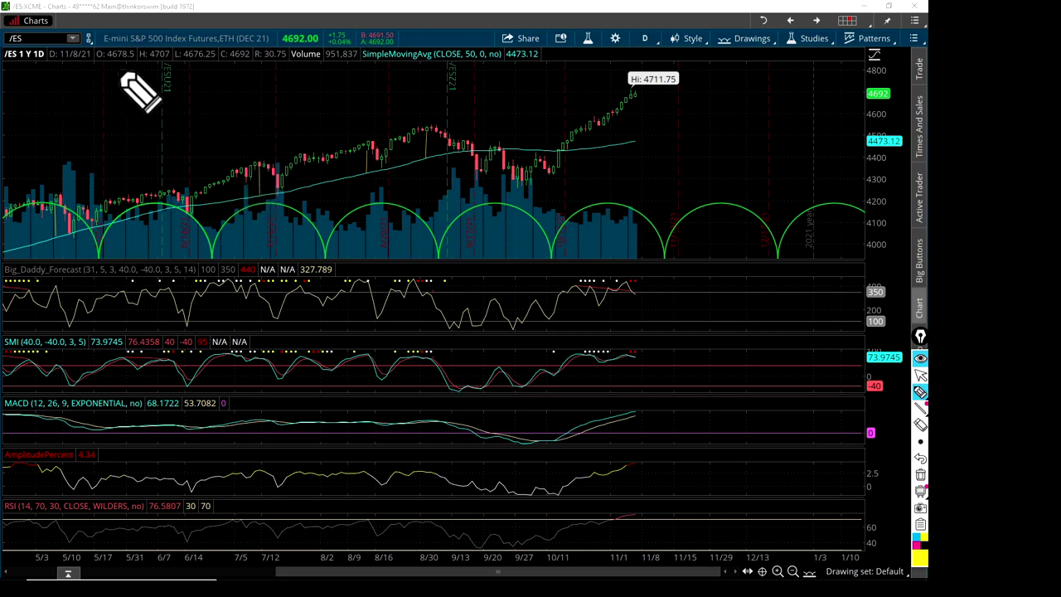
Step: Circle the E-mini S&P 500 contract name in yellow ink and handwrite "/MES" over the upper-left of the price chart
{"action": "mouse_move", "coordinate": [120, 66]}
{"action": "left_mouse_down"}
{"action": "mouse_move", "coordinate": [213, 60]}
{"action": "mouse_move", "coordinate": [208, 28]}
{"action": "mouse_move", "coordinate": [113, 35]}
{"action": "mouse_move", "coordinate": [135, 60]}
{"action": "left_mouse_up"}
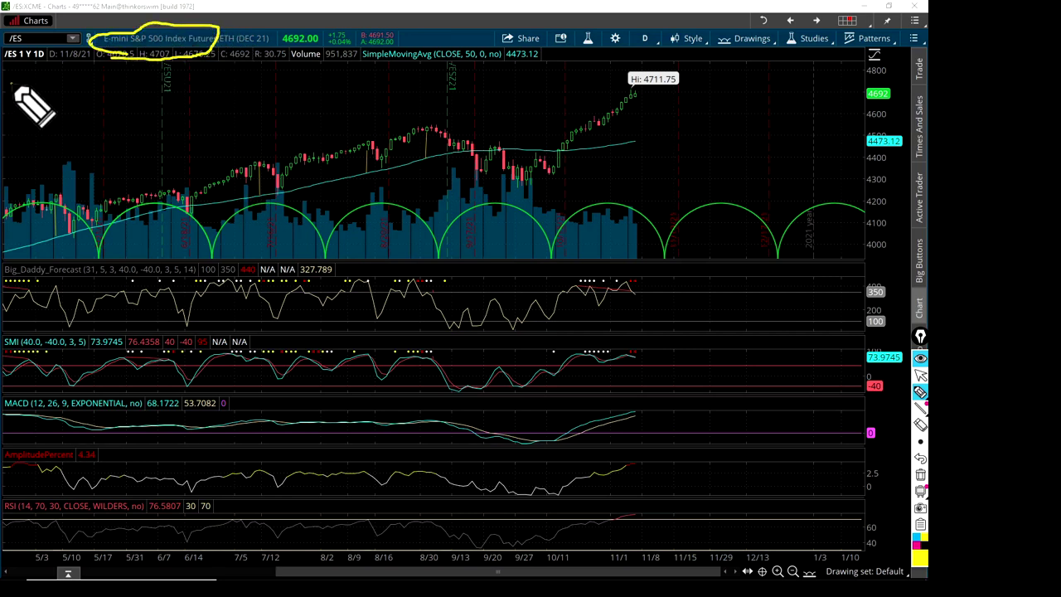
{"action": "left_click_drag", "start_coordinate": [12, 82], "coordinate": [73, 81]}
{"action": "mouse_move", "coordinate": [15, 149]}
{"action": "left_mouse_down"}
{"action": "mouse_move", "coordinate": [39, 132]}
{"action": "mouse_move", "coordinate": [60, 156]}
{"action": "left_mouse_up"}
{"action": "mouse_move", "coordinate": [70, 116]}
{"action": "left_mouse_down"}
{"action": "mouse_move", "coordinate": [73, 152]}
{"action": "mouse_move", "coordinate": [86, 118]}
{"action": "mouse_move", "coordinate": [77, 136]}
{"action": "mouse_move", "coordinate": [88, 151]}
{"action": "left_mouse_up"}
{"action": "mouse_move", "coordinate": [154, 114]}
{"action": "left_mouse_down"}
{"action": "mouse_move", "coordinate": [152, 136]}
{"action": "mouse_move", "coordinate": [106, 151]}
{"action": "left_mouse_up"}
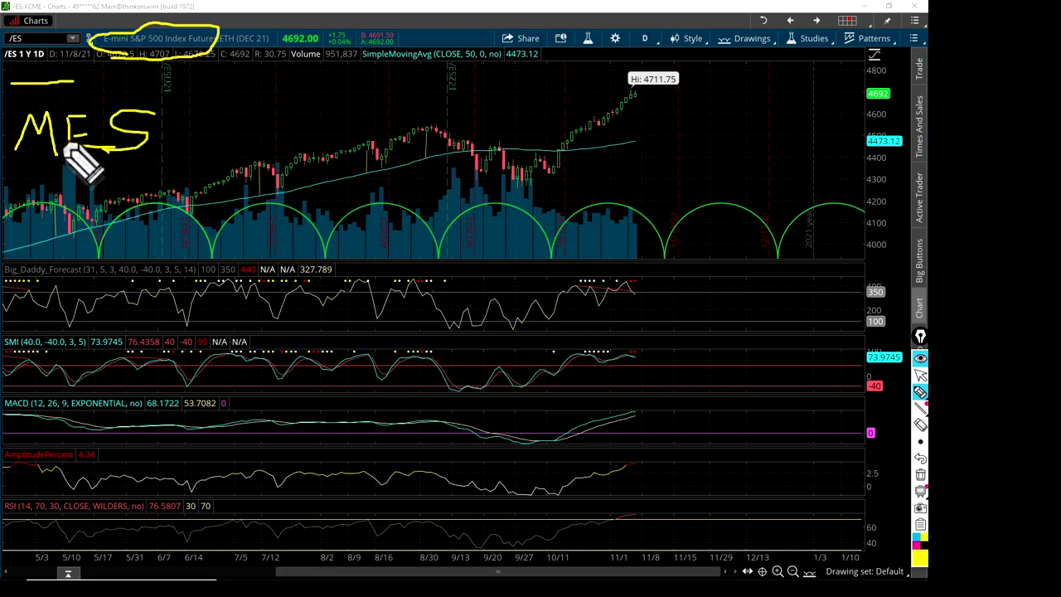
{"action": "left_click_drag", "start_coordinate": [15, 94], "coordinate": [1, 154]}
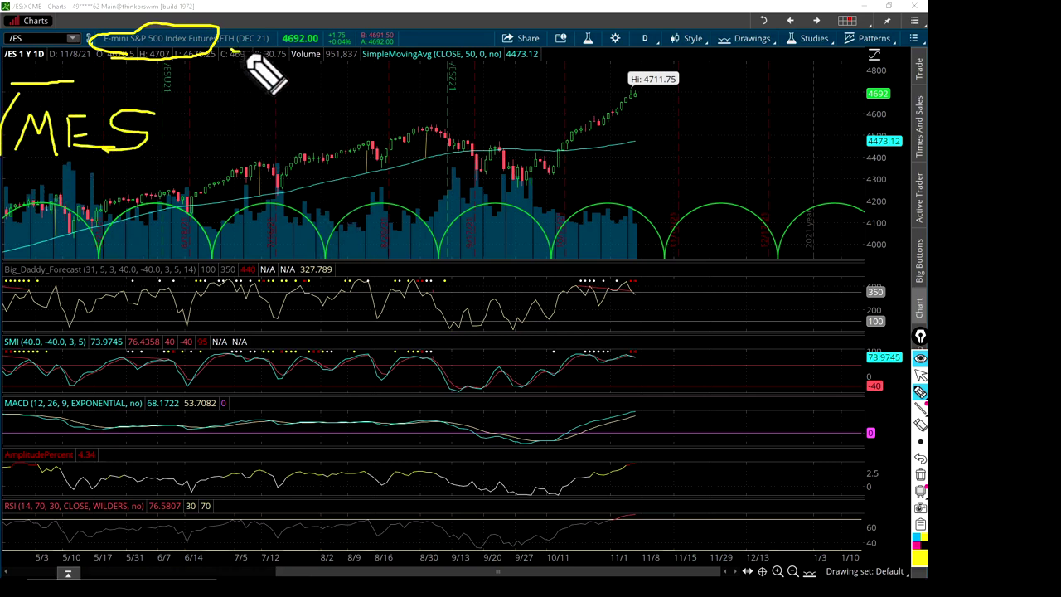
Step: Circle the ETH (DEC 21) part of the contract name, clear the ink, and mark the last price beside it
{"action": "mouse_move", "coordinate": [245, 61]}
{"action": "left_mouse_down"}
{"action": "mouse_move", "coordinate": [270, 46]}
{"action": "mouse_move", "coordinate": [207, 58]}
{"action": "mouse_move", "coordinate": [236, 67]}
{"action": "left_mouse_up"}
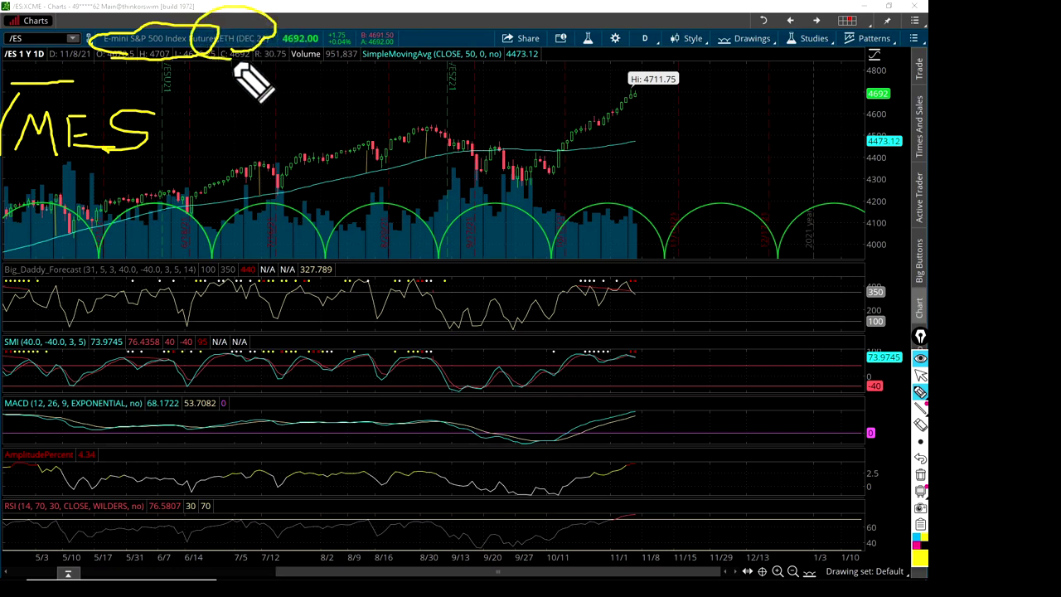
{"action": "key", "text": "ctrl+shift+c"}
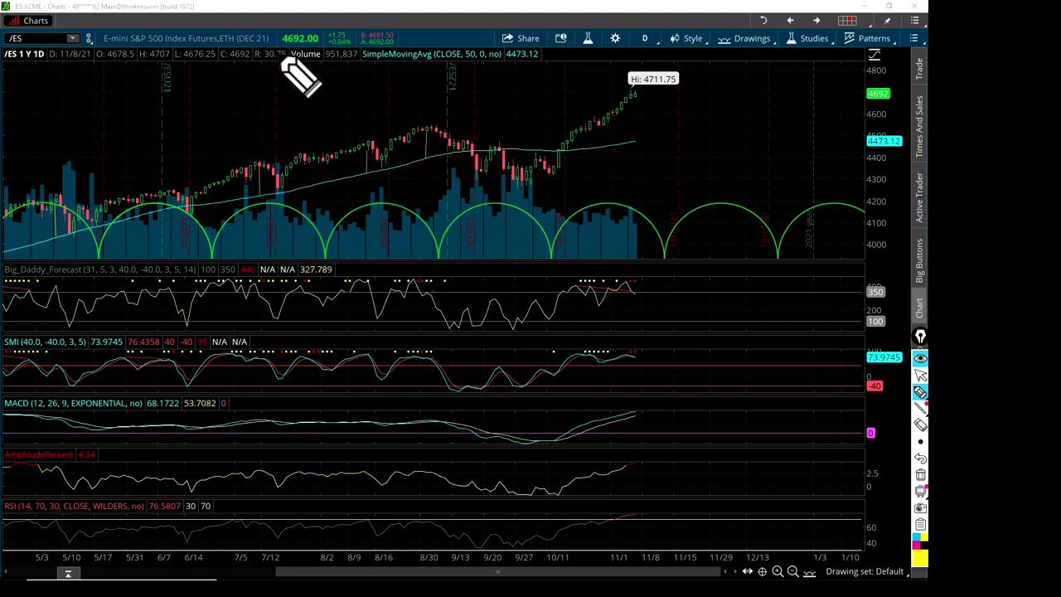
{"action": "mouse_move", "coordinate": [328, 59]}
{"action": "left_mouse_down"}
{"action": "mouse_move", "coordinate": [267, 24]}
{"action": "mouse_move", "coordinate": [263, 46]}
{"action": "left_mouse_up"}
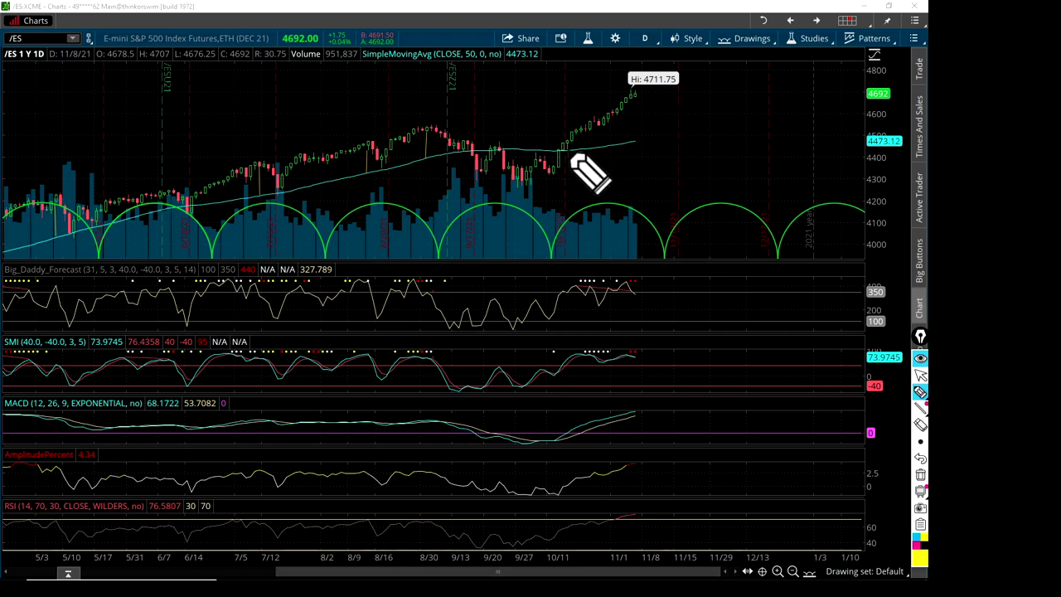
Step: Trace the recent stretch of the 50-period moving average in yellow and circle the daily timeframe setting
{"action": "left_click_drag", "start_coordinate": [567, 150], "coordinate": [641, 146]}
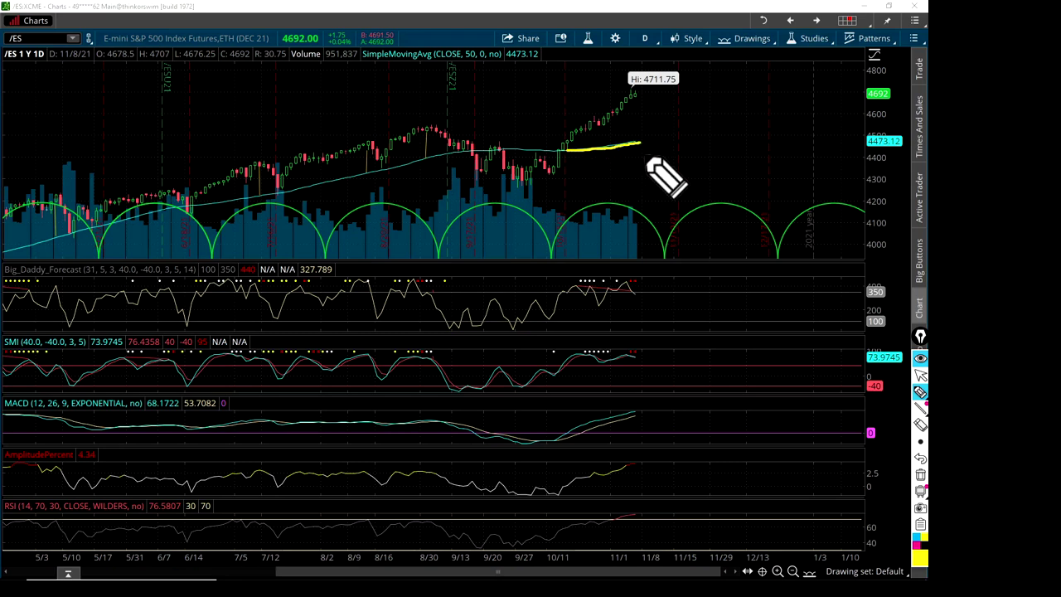
{"action": "mouse_move", "coordinate": [630, 38]}
{"action": "left_mouse_down"}
{"action": "mouse_move", "coordinate": [663, 51]}
{"action": "mouse_move", "coordinate": [634, 13]}
{"action": "mouse_move", "coordinate": [615, 41]}
{"action": "left_mouse_up"}
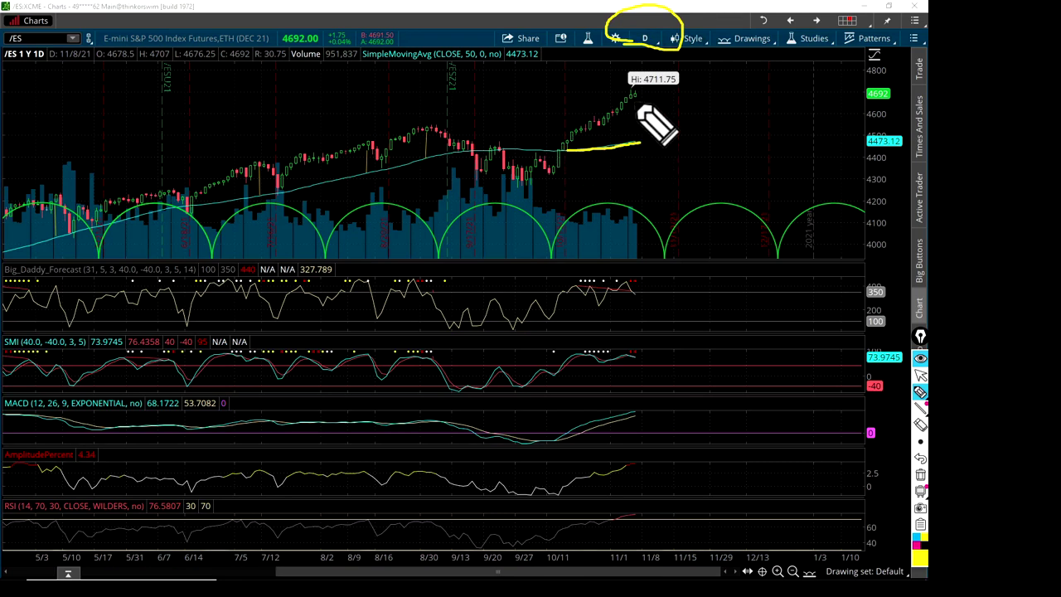
Step: Mark the gap between the latest price and the moving average with a double-headed arrow, circle the AmplitudePercent label, and clear the ink
{"action": "mouse_move", "coordinate": [633, 98]}
{"action": "left_mouse_down"}
{"action": "mouse_move", "coordinate": [633, 144]}
{"action": "mouse_move", "coordinate": [645, 116]}
{"action": "mouse_move", "coordinate": [633, 98]}
{"action": "mouse_move", "coordinate": [634, 111]}
{"action": "left_mouse_up"}
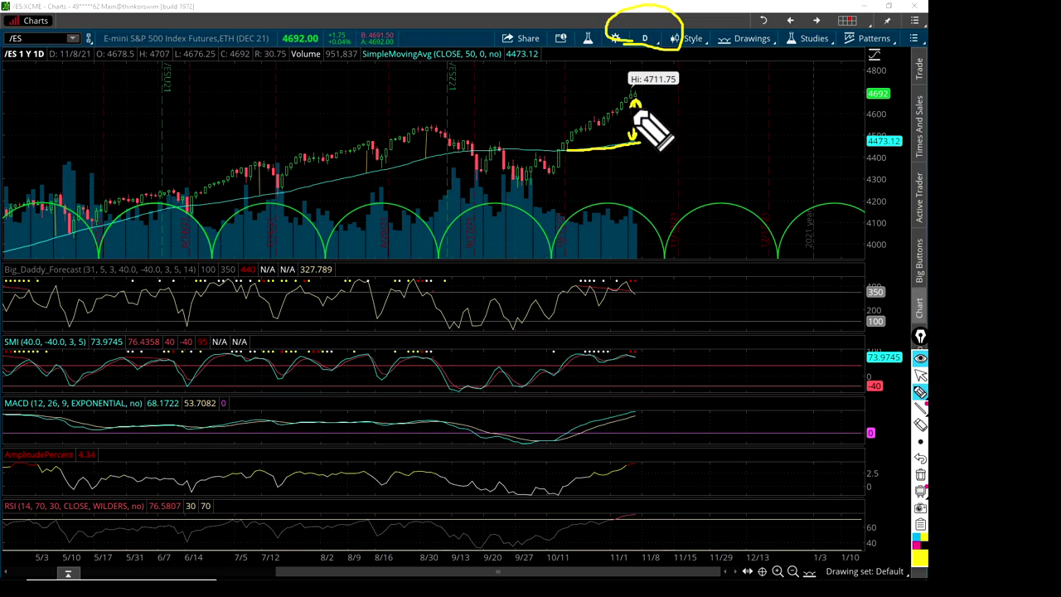
{"action": "mouse_move", "coordinate": [54, 478]}
{"action": "left_mouse_down"}
{"action": "mouse_move", "coordinate": [95, 466]}
{"action": "mouse_move", "coordinate": [21, 433]}
{"action": "mouse_move", "coordinate": [5, 483]}
{"action": "mouse_move", "coordinate": [68, 481]}
{"action": "left_mouse_up"}
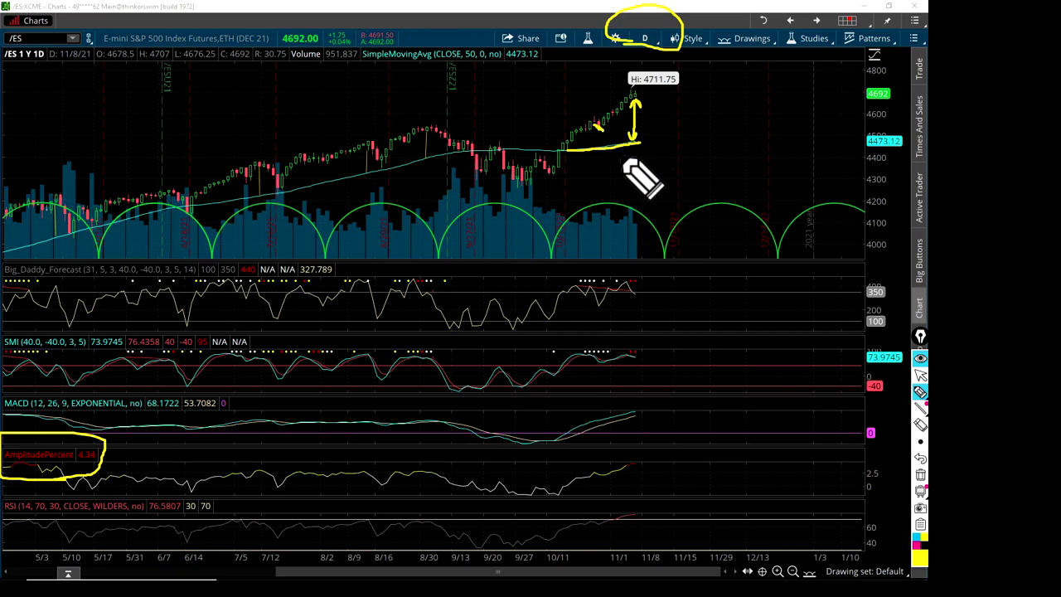
{"action": "key", "text": "Delete"}
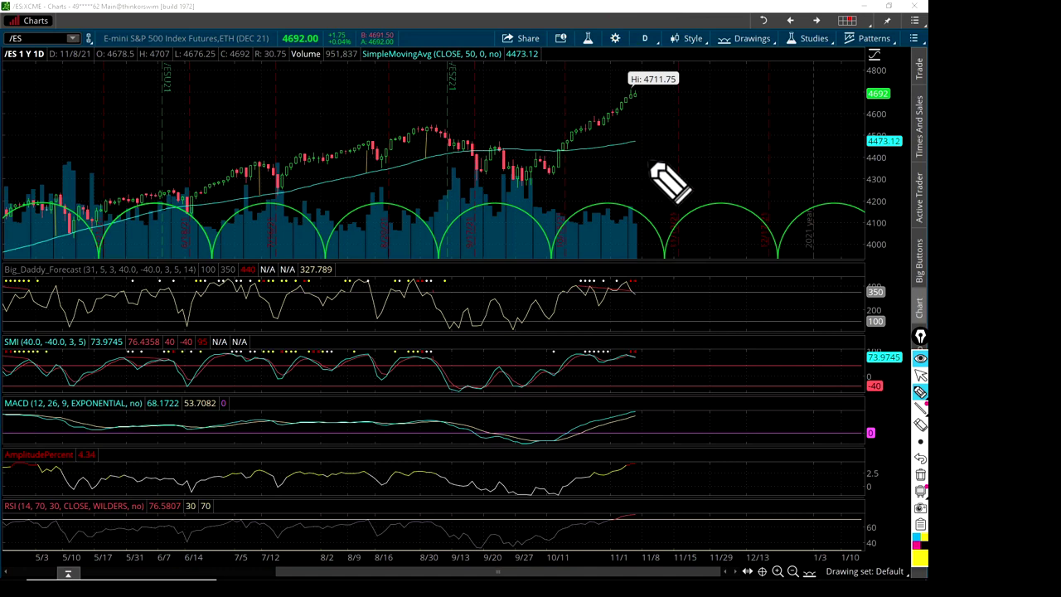
Step: Sketch a rising yellow line beneath the candles from mid-October to just past 11/8
{"action": "left_click", "coordinate": [920, 375]}
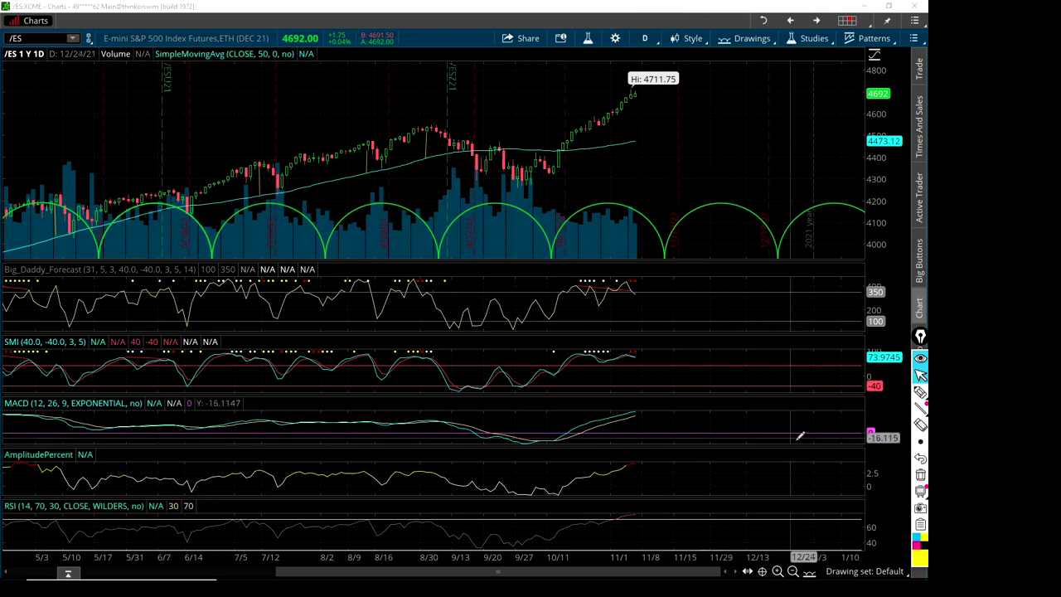
{"action": "left_click", "coordinate": [778, 572]}
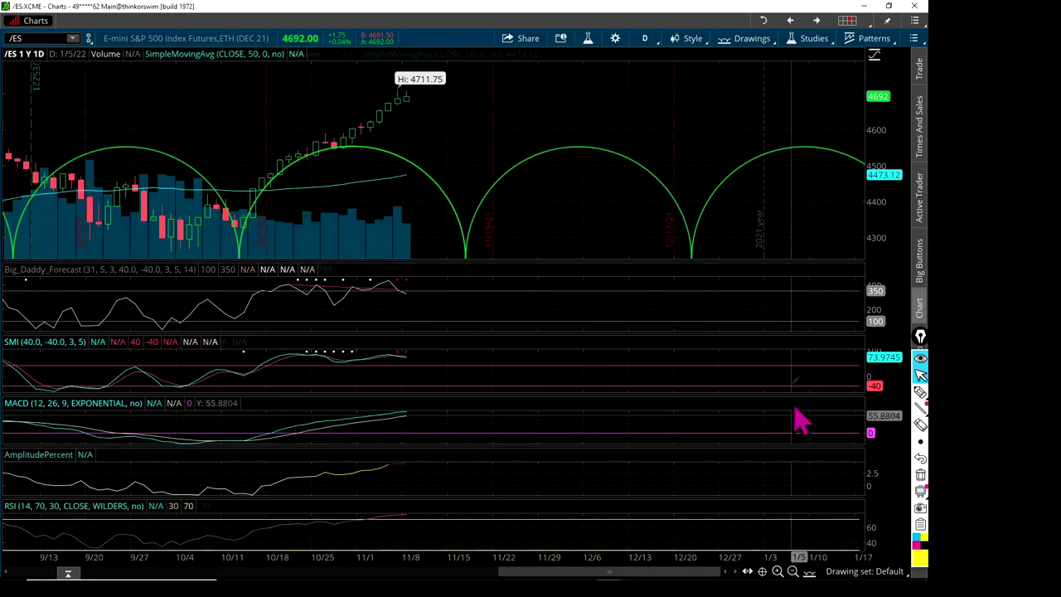
{"action": "left_click", "coordinate": [920, 394]}
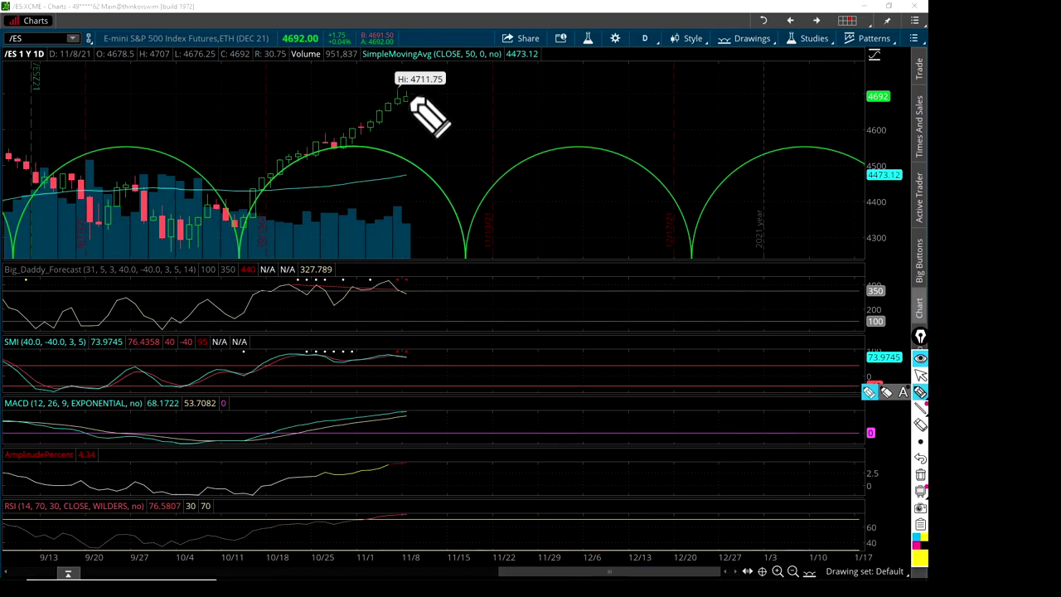
{"action": "key", "text": "Escape"}
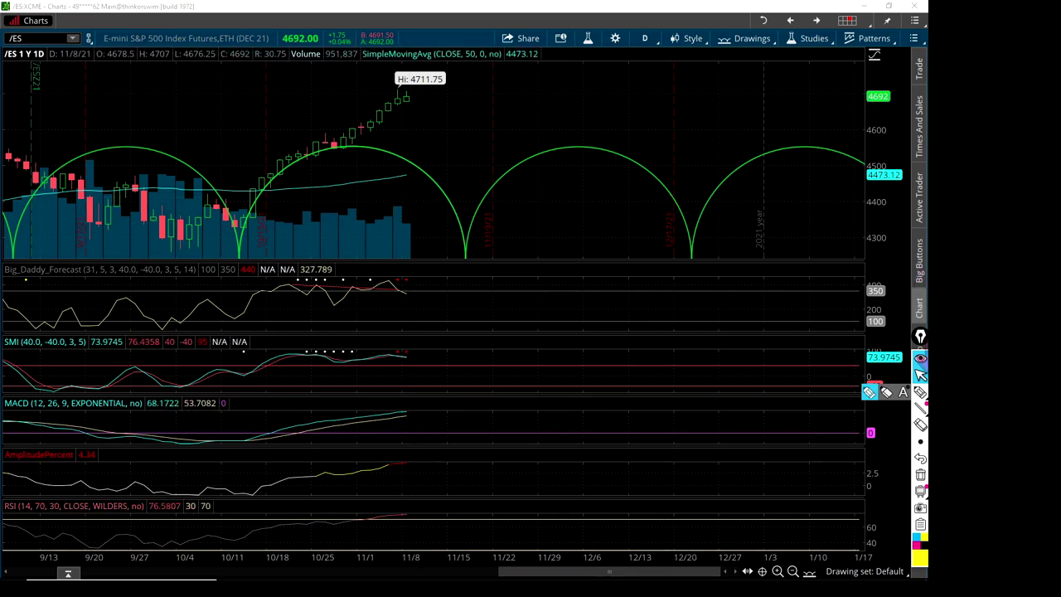
{"action": "left_click", "coordinate": [920, 407]}
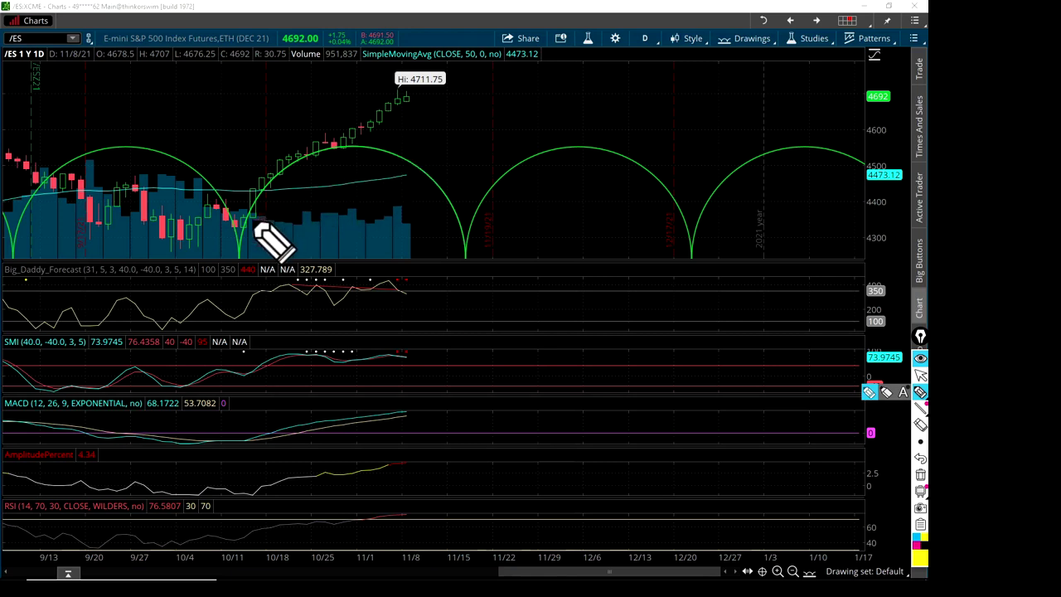
{"action": "mouse_move", "coordinate": [251, 220]}
{"action": "left_mouse_down"}
{"action": "mouse_move", "coordinate": [391, 115]}
{"action": "mouse_move", "coordinate": [434, 97]}
{"action": "left_mouse_up"}
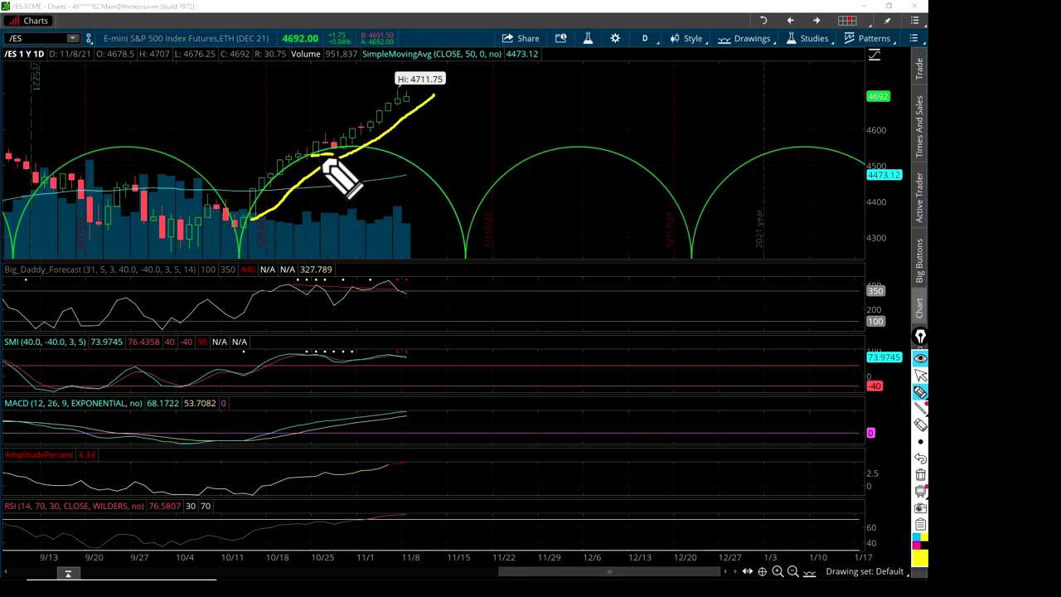
Step: Box the small pullback candles just after 10/25 in yellow, mark inside the box, and return to the pointer
{"action": "left_click_drag", "start_coordinate": [319, 154], "coordinate": [318, 118]}
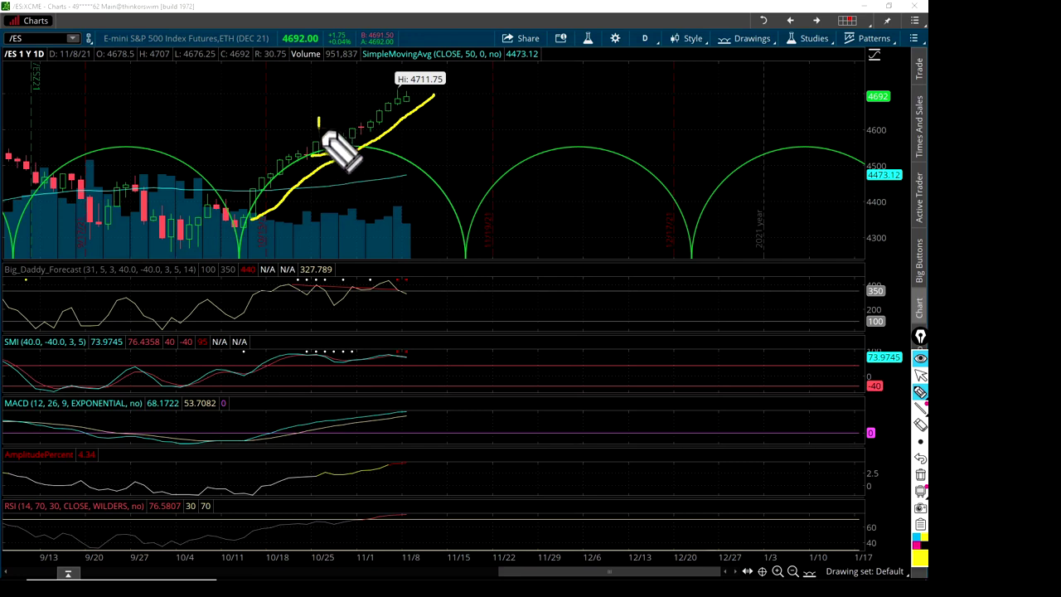
{"action": "mouse_move", "coordinate": [323, 159]}
{"action": "left_mouse_down"}
{"action": "mouse_move", "coordinate": [335, 160]}
{"action": "mouse_move", "coordinate": [343, 130]}
{"action": "mouse_move", "coordinate": [318, 116]}
{"action": "left_mouse_up"}
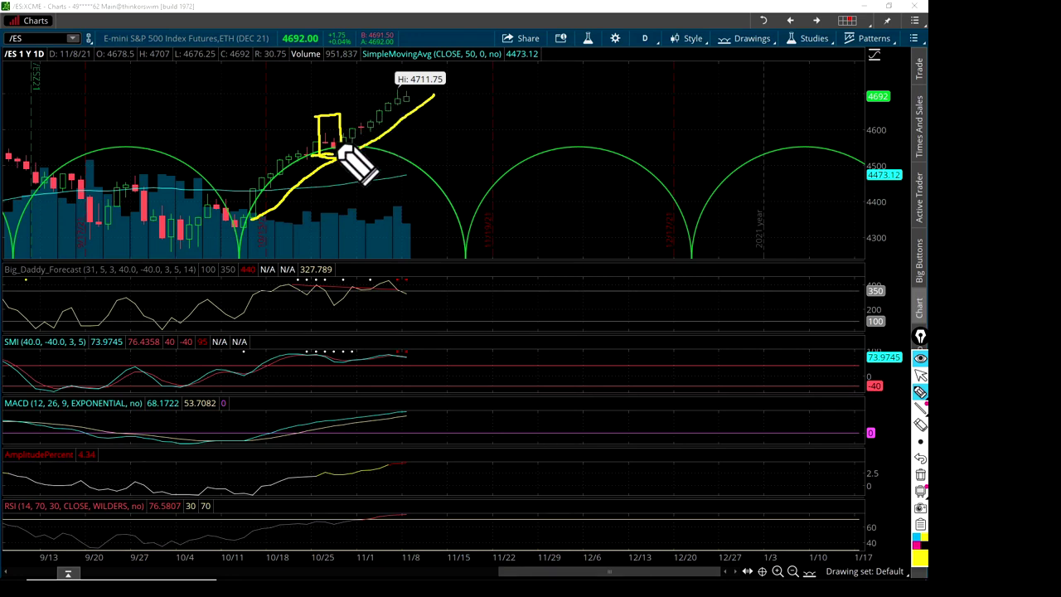
{"action": "left_click_drag", "start_coordinate": [338, 148], "coordinate": [331, 126]}
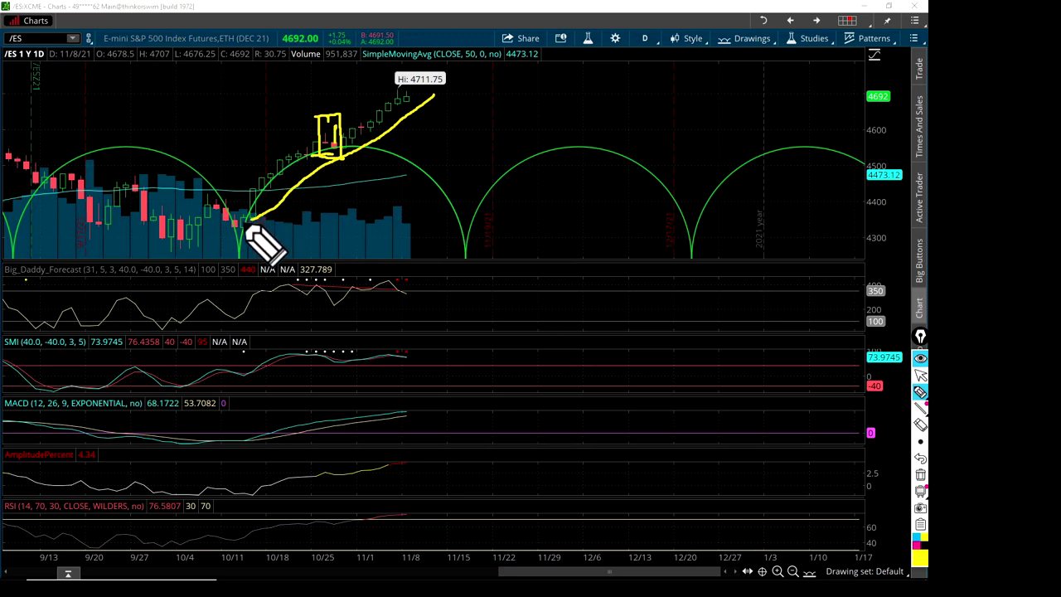
{"action": "key", "text": "Escape"}
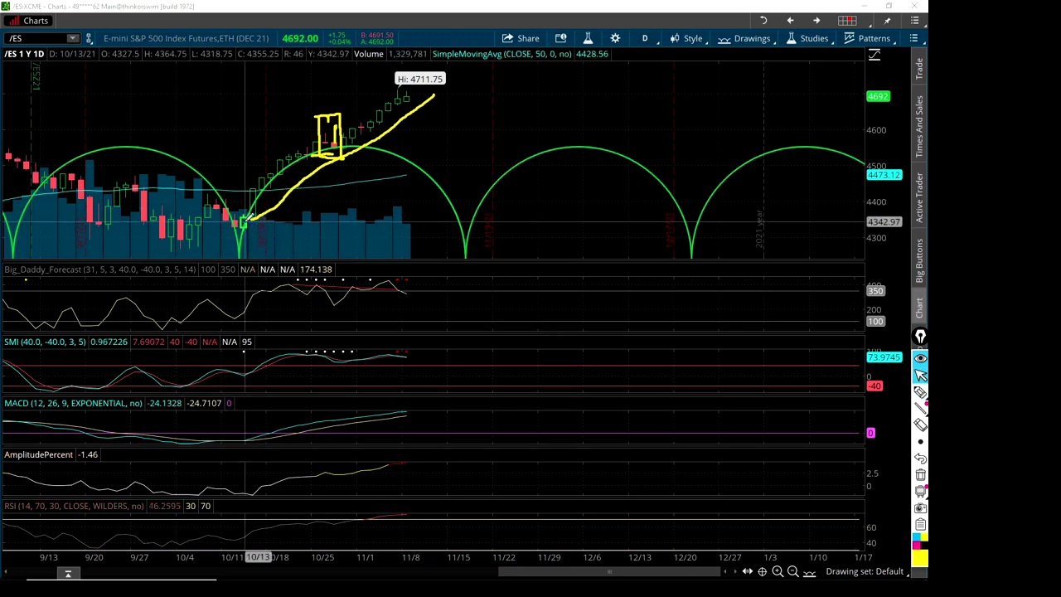
Step: Circle the most recent candles beside the high label in yellow on the otherwise cleared chart
{"action": "left_click", "coordinate": [920, 391]}
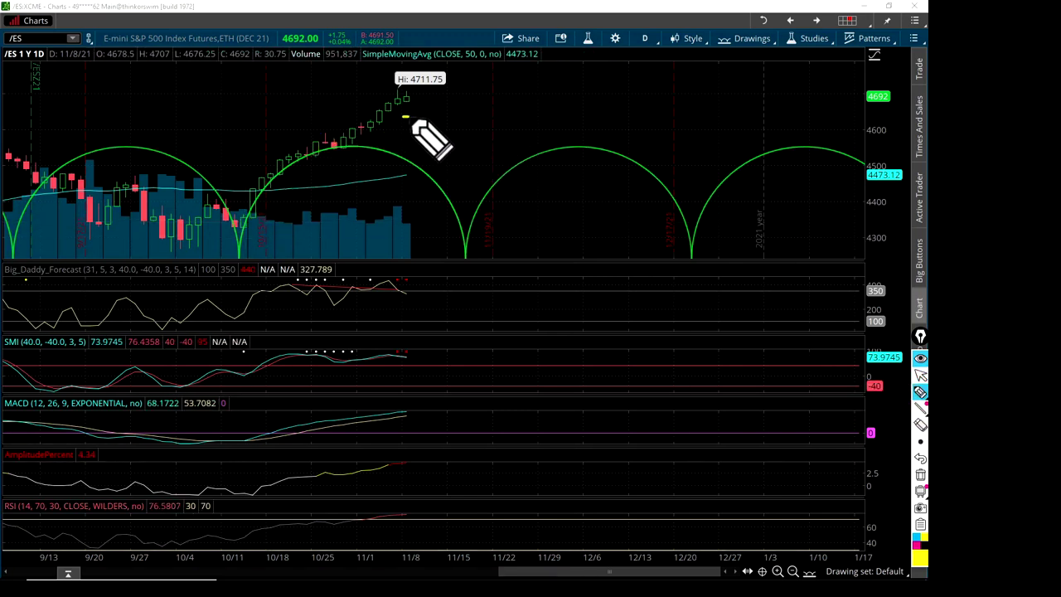
{"action": "mouse_move", "coordinate": [414, 118]}
{"action": "left_mouse_down"}
{"action": "mouse_move", "coordinate": [424, 97]}
{"action": "mouse_move", "coordinate": [398, 76]}
{"action": "mouse_move", "coordinate": [379, 116]}
{"action": "left_mouse_up"}
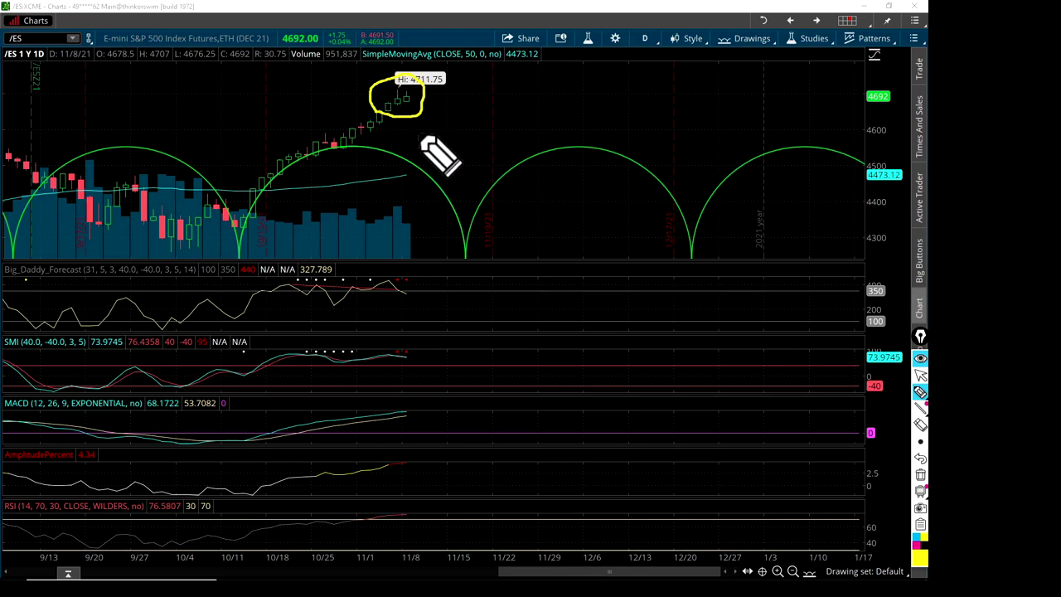
{"action": "key", "text": "Escape"}
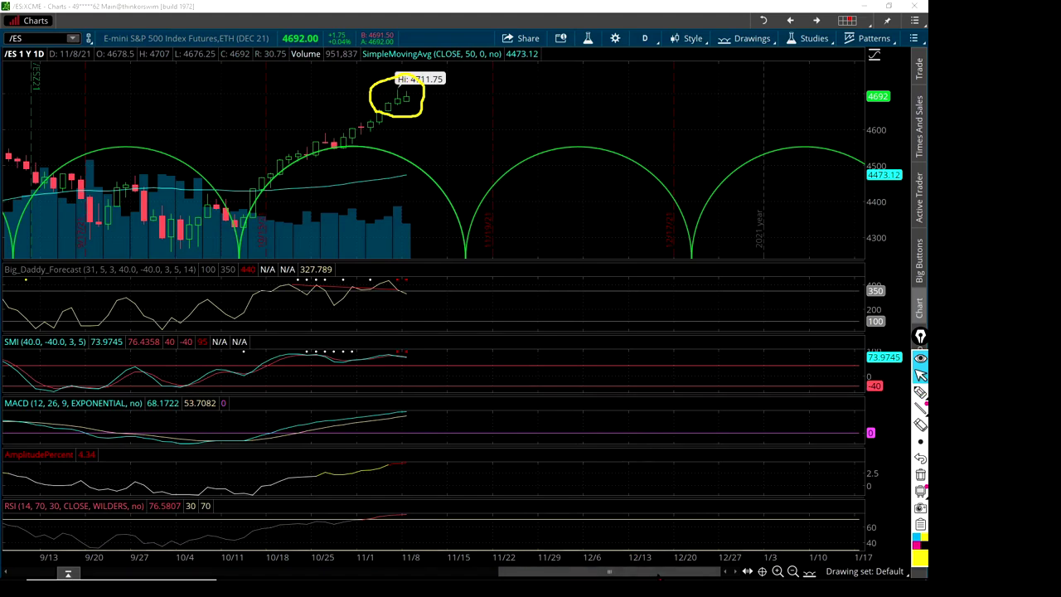
Step: Circle the late August to early September peak and draw an arrow down from it to the early October lows
{"action": "left_click_drag", "start_coordinate": [658, 577], "coordinate": [577, 576]}
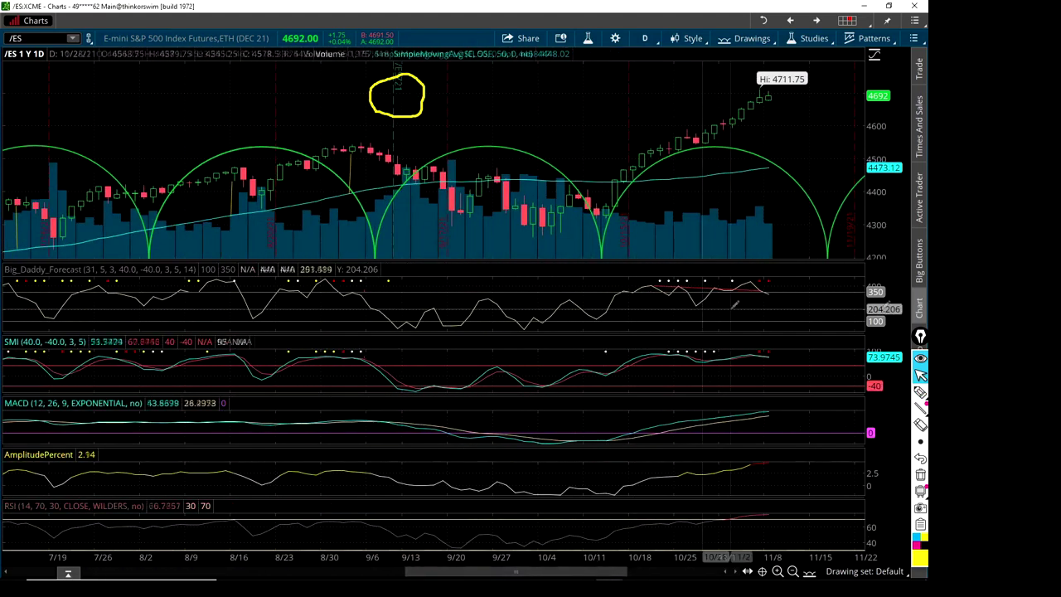
{"action": "left_click", "coordinate": [920, 391]}
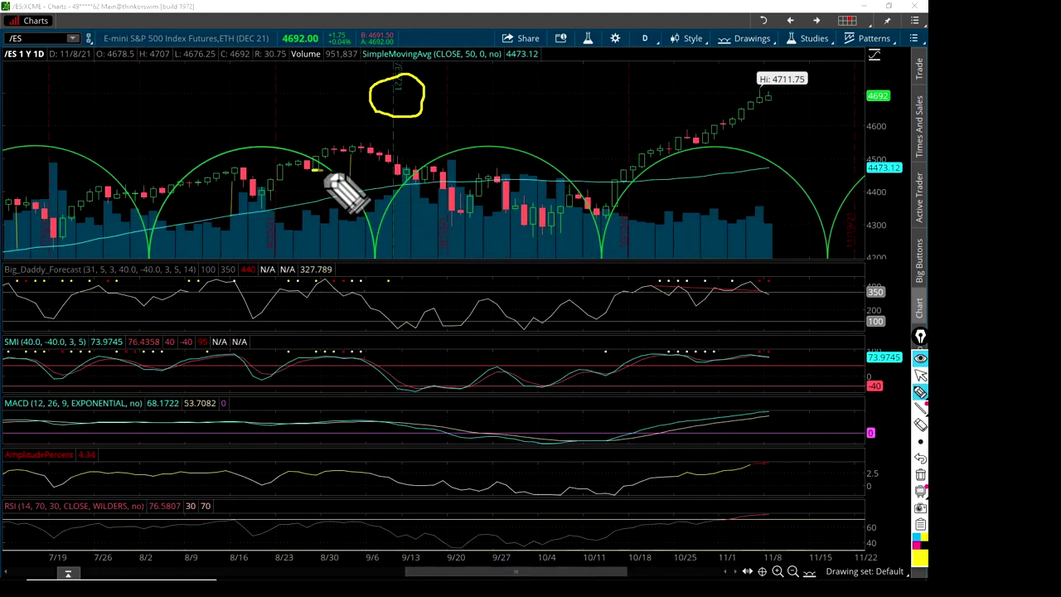
{"action": "mouse_move", "coordinate": [326, 176]}
{"action": "left_mouse_down"}
{"action": "mouse_move", "coordinate": [396, 163]}
{"action": "mouse_move", "coordinate": [311, 139]}
{"action": "mouse_move", "coordinate": [358, 181]}
{"action": "left_mouse_up"}
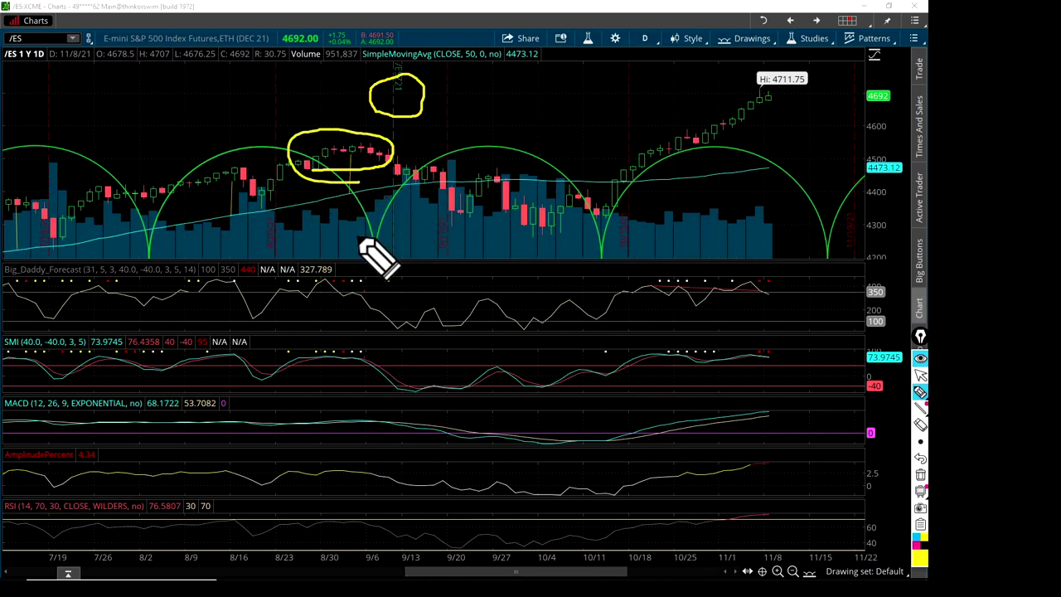
{"action": "mouse_move", "coordinate": [371, 181]}
{"action": "left_mouse_down"}
{"action": "mouse_move", "coordinate": [390, 208]}
{"action": "mouse_move", "coordinate": [516, 237]}
{"action": "mouse_move", "coordinate": [505, 270]}
{"action": "left_mouse_up"}
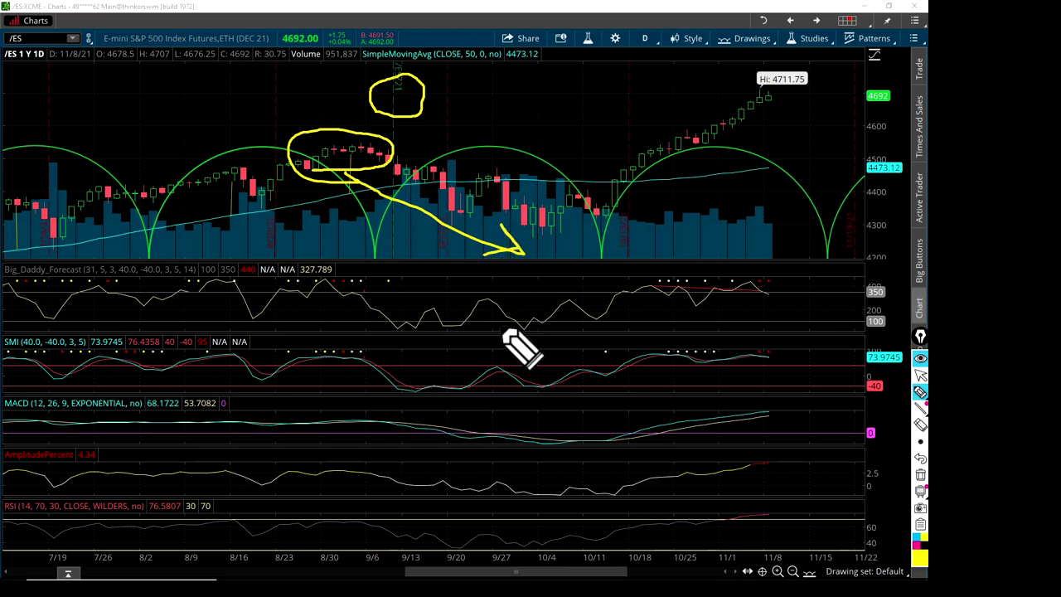
Step: Circle the latest candles at the end of the October rally and clear all ink from the chart
{"action": "mouse_move", "coordinate": [749, 108]}
{"action": "left_mouse_down"}
{"action": "mouse_move", "coordinate": [785, 106]}
{"action": "mouse_move", "coordinate": [756, 118]}
{"action": "left_mouse_up"}
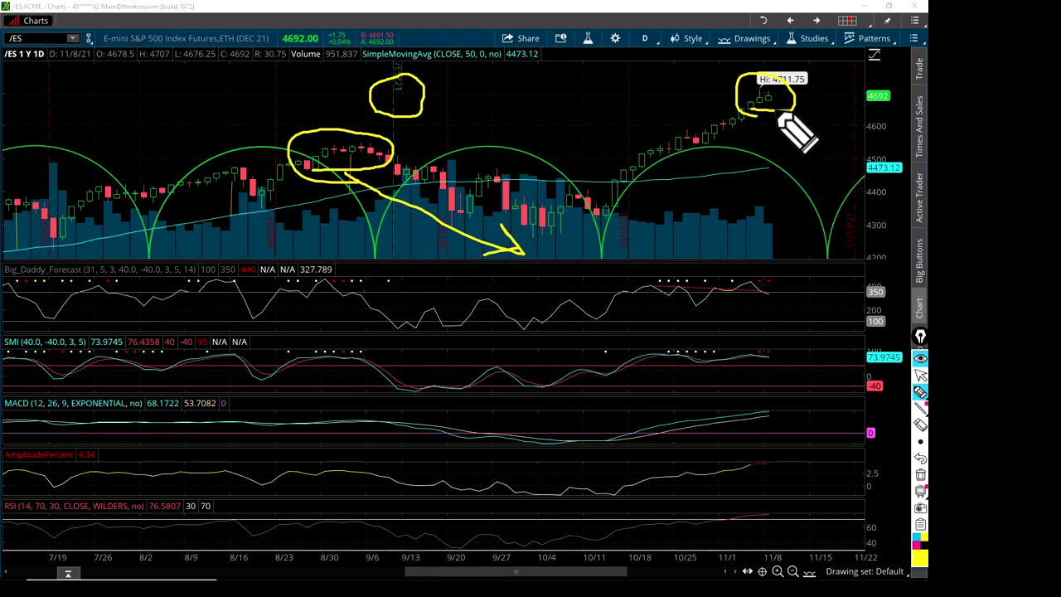
{"action": "key", "text": "ctrl+shift+c"}
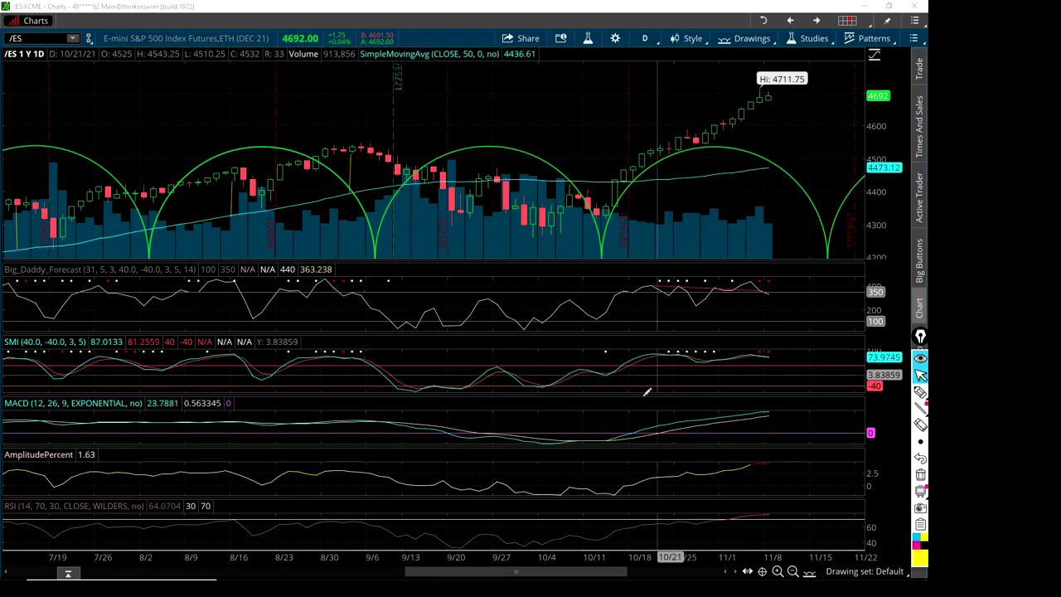
Step: Draw a double-headed arrow between the 11/8 candle and the 50-period moving average, and circle the AmplitudePercent label
{"action": "left_click_drag", "start_coordinate": [616, 574], "coordinate": [707, 574]}
{"action": "left_click", "coordinate": [919, 391]}
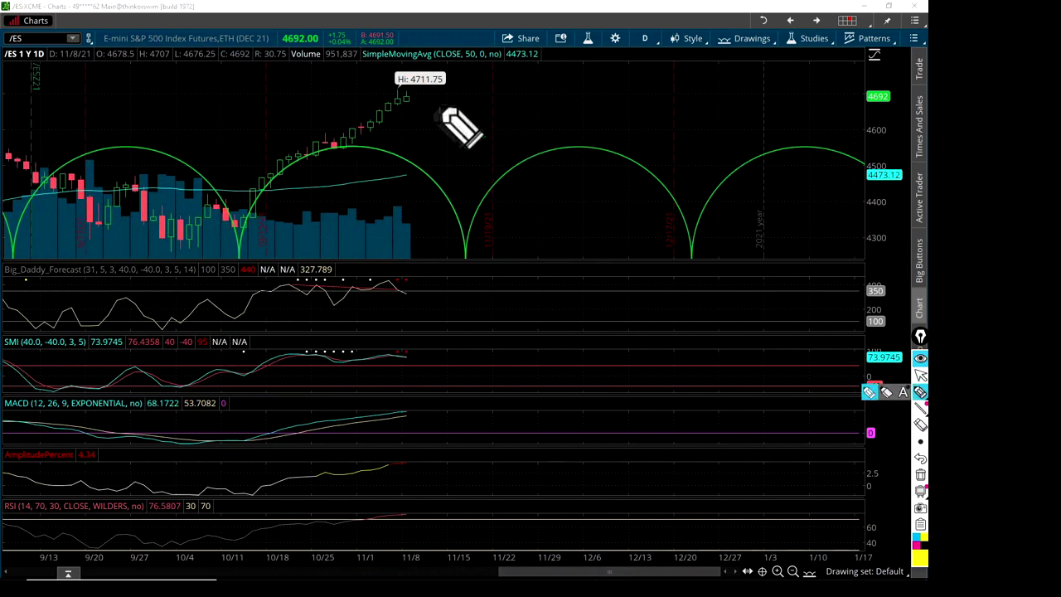
{"action": "mouse_move", "coordinate": [410, 112]}
{"action": "left_mouse_down"}
{"action": "mouse_move", "coordinate": [426, 237]}
{"action": "mouse_move", "coordinate": [403, 230]}
{"action": "mouse_move", "coordinate": [426, 238]}
{"action": "left_mouse_up"}
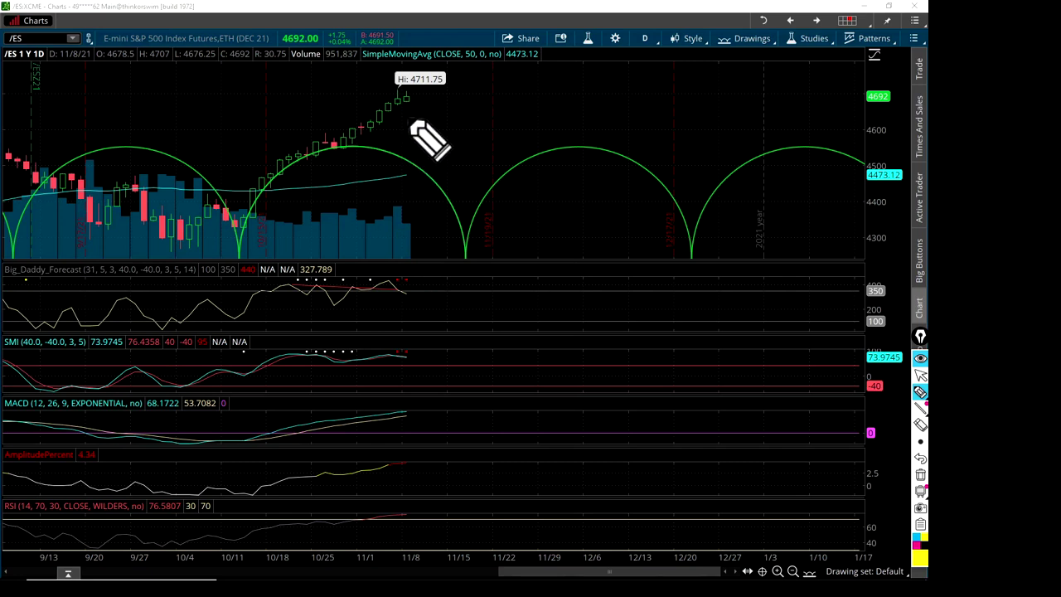
{"action": "left_click_drag", "start_coordinate": [406, 103], "coordinate": [407, 163]}
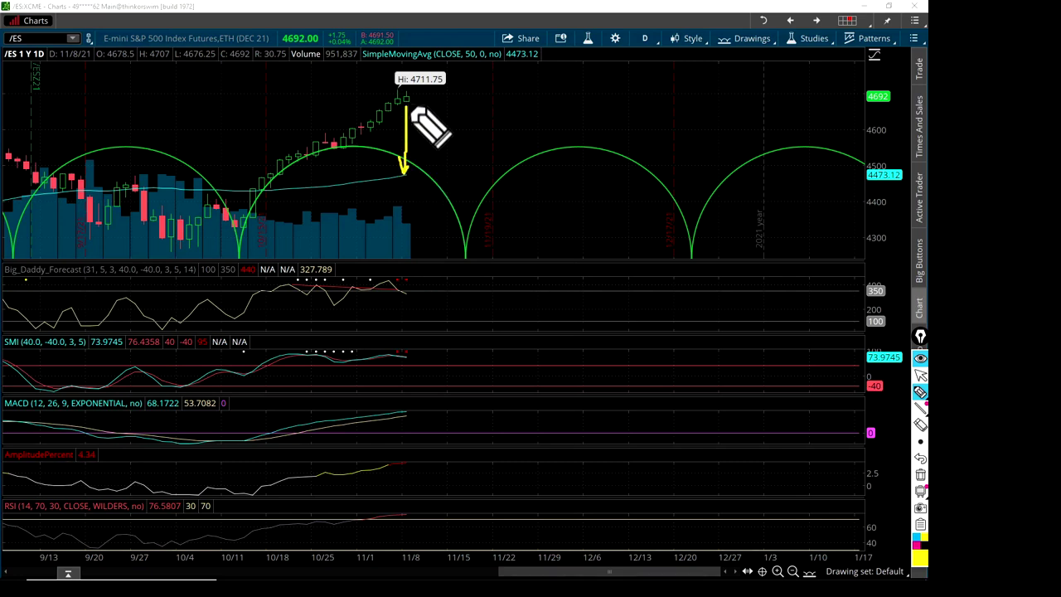
{"action": "left_click_drag", "start_coordinate": [408, 107], "coordinate": [406, 104]}
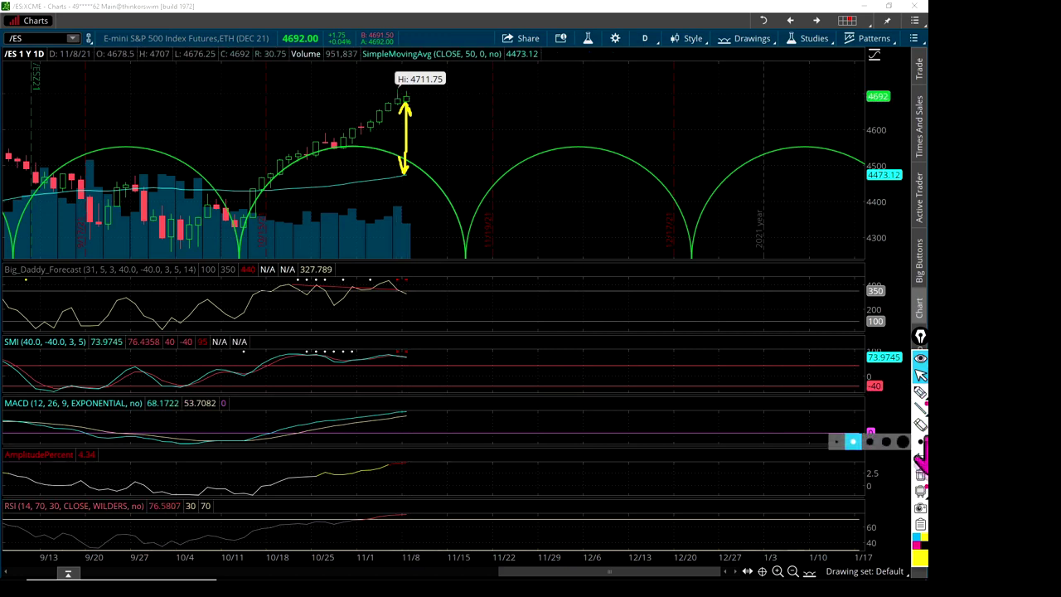
{"action": "mouse_move", "coordinate": [124, 462]}
{"action": "left_mouse_down"}
{"action": "mouse_move", "coordinate": [133, 488]}
{"action": "mouse_move", "coordinate": [24, 497]}
{"action": "mouse_move", "coordinate": [114, 504]}
{"action": "mouse_move", "coordinate": [82, 481]}
{"action": "left_mouse_up"}
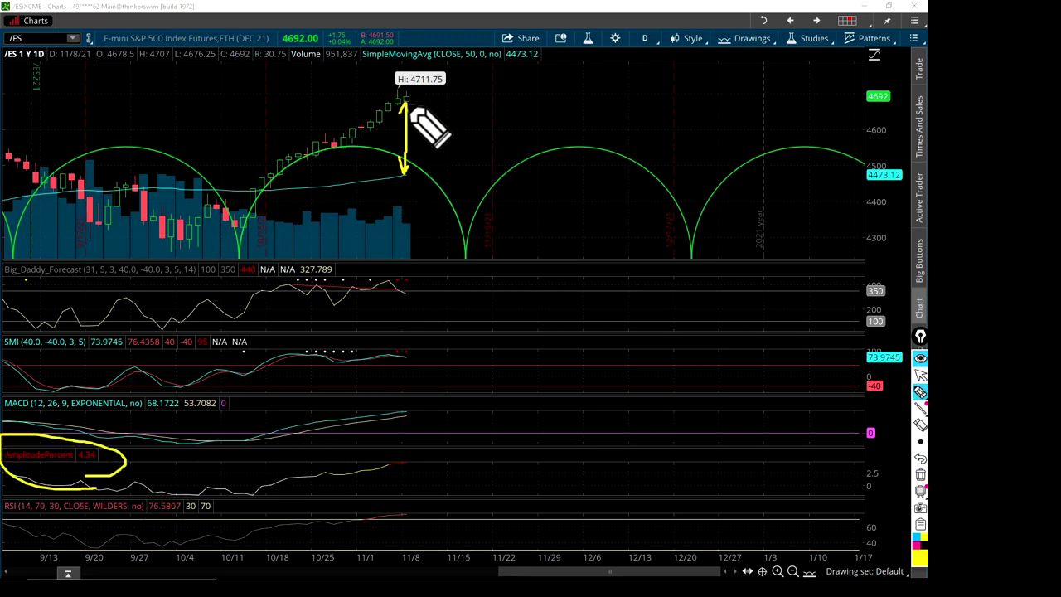
Step: Draw an exclamation mark beside the double-headed arrow, and circle the latest readings in the Big_Daddy_Forecast and SMI panes
{"action": "left_click_drag", "start_coordinate": [403, 109], "coordinate": [408, 100]}
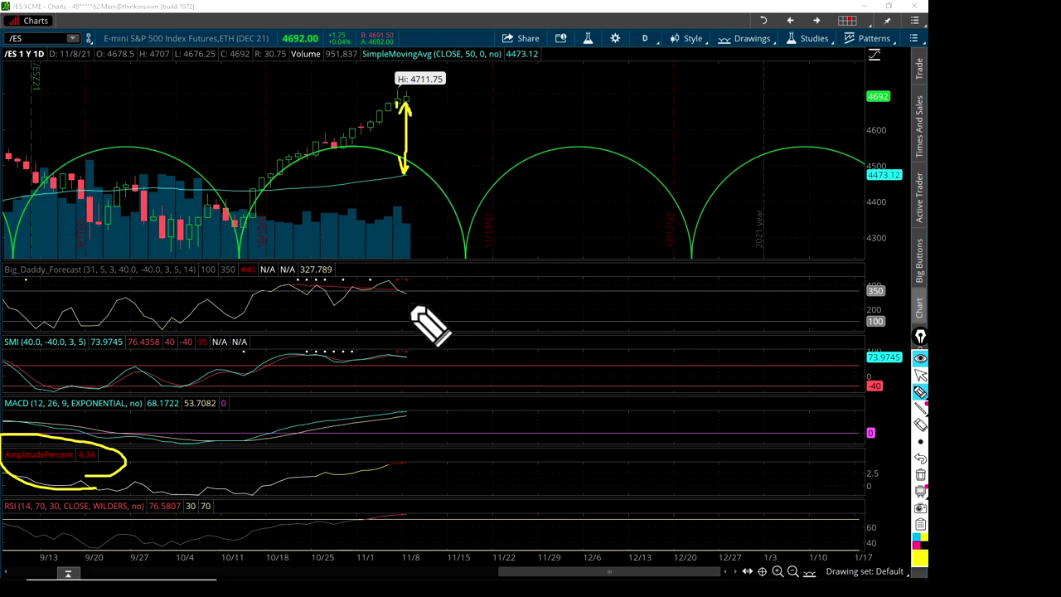
{"action": "left_click_drag", "start_coordinate": [439, 90], "coordinate": [439, 145]}
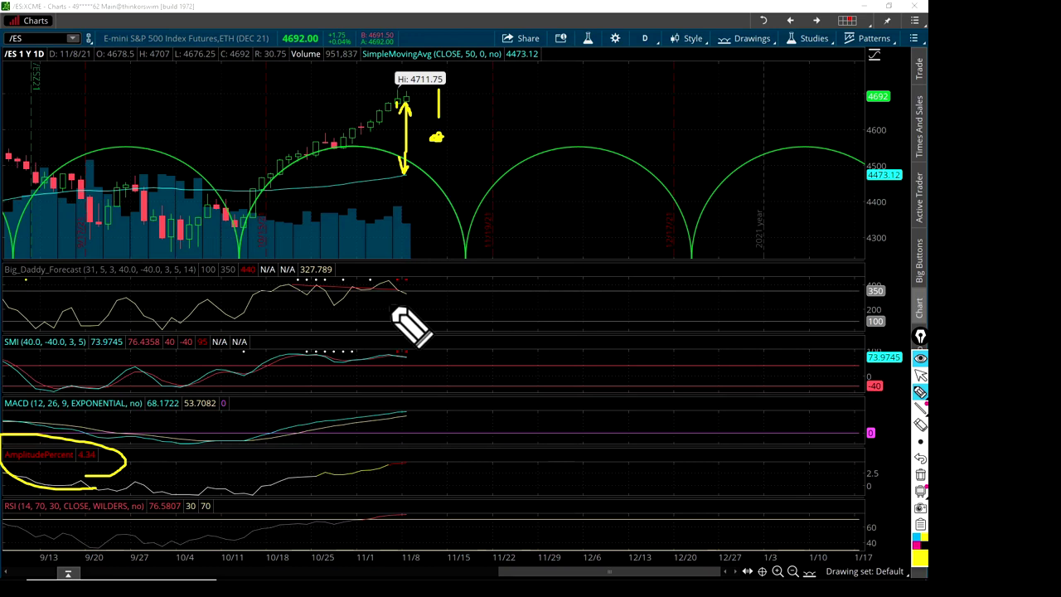
{"action": "mouse_move", "coordinate": [399, 300]}
{"action": "left_mouse_down"}
{"action": "mouse_move", "coordinate": [428, 299]}
{"action": "mouse_move", "coordinate": [406, 263]}
{"action": "mouse_move", "coordinate": [408, 303]}
{"action": "left_mouse_up"}
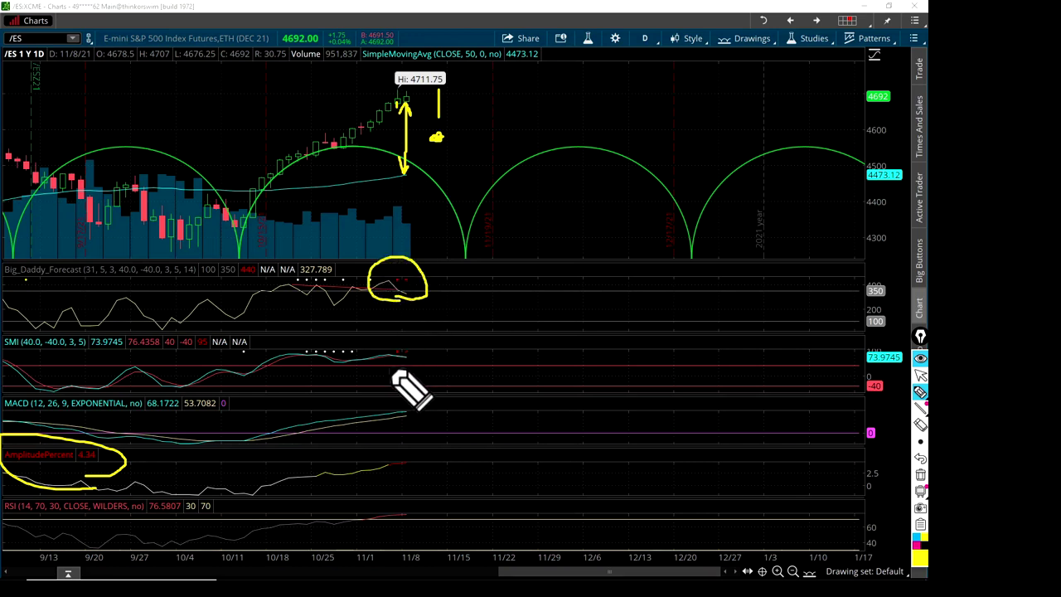
{"action": "mouse_move", "coordinate": [394, 371]}
{"action": "left_mouse_down"}
{"action": "mouse_move", "coordinate": [426, 372]}
{"action": "mouse_move", "coordinate": [378, 344]}
{"action": "mouse_move", "coordinate": [391, 370]}
{"action": "left_mouse_up"}
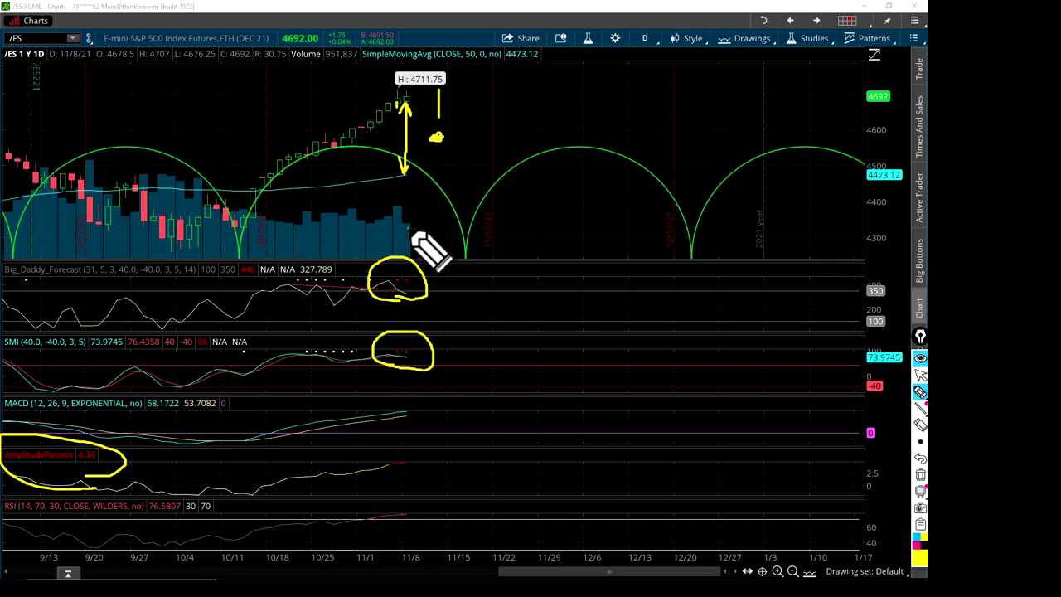
Step: Draw two yellow arrows pointing down at the two latest red dots in the Big_Daddy_Forecast pane
{"action": "mouse_move", "coordinate": [408, 230]}
{"action": "left_mouse_down"}
{"action": "mouse_move", "coordinate": [408, 276]}
{"action": "mouse_move", "coordinate": [415, 260]}
{"action": "left_mouse_up"}
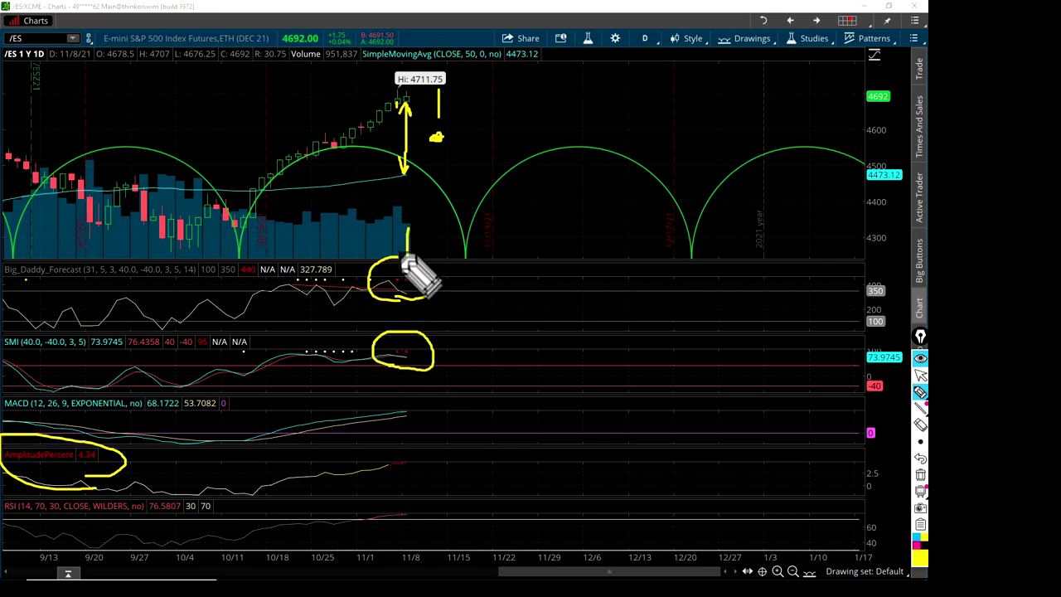
{"action": "key", "text": "Escape"}
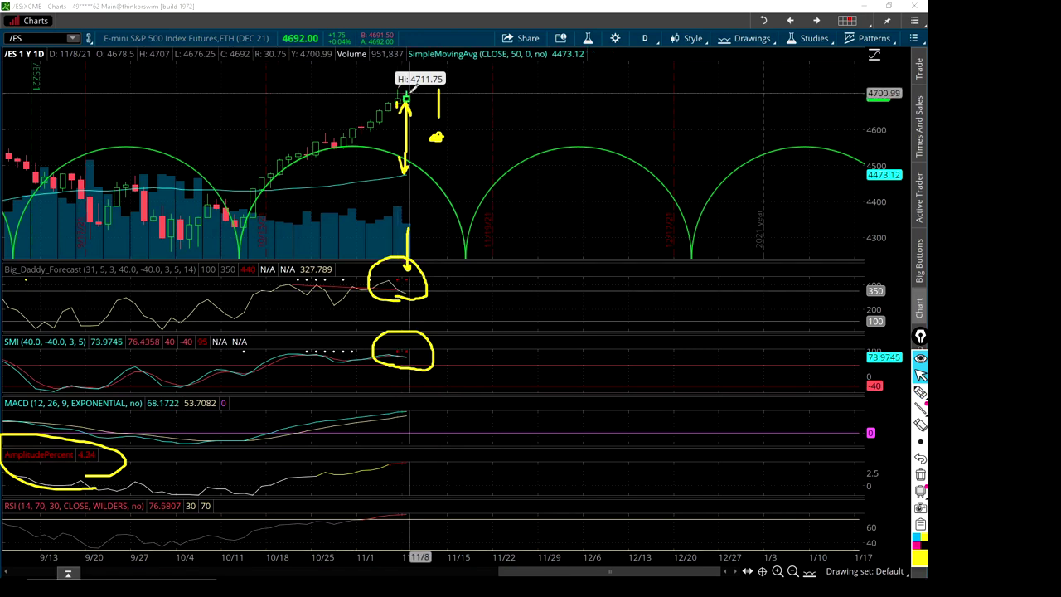
{"action": "left_click", "coordinate": [920, 391]}
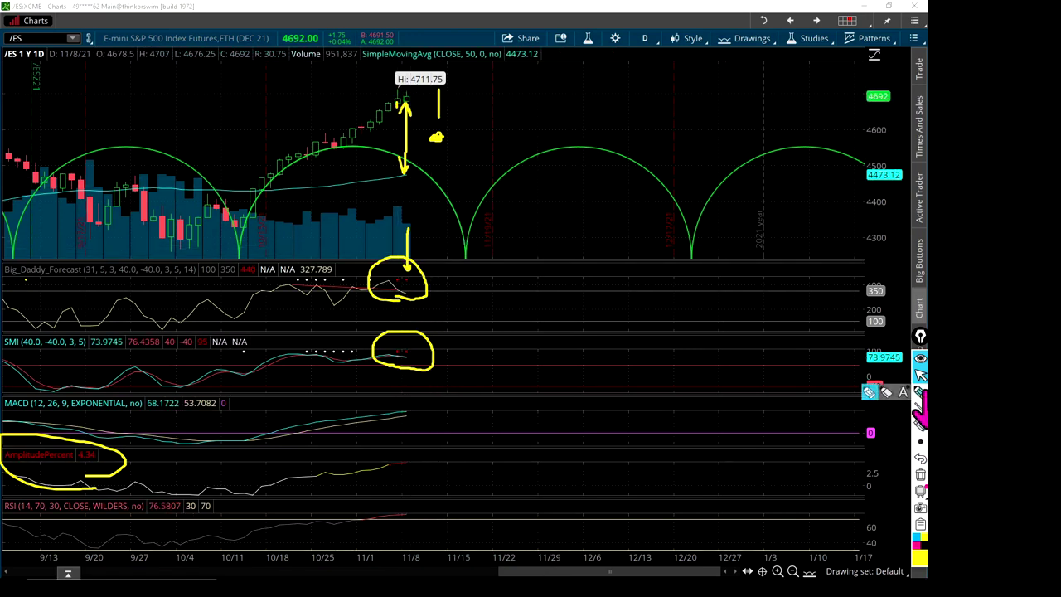
{"action": "left_click_drag", "start_coordinate": [402, 232], "coordinate": [398, 267]}
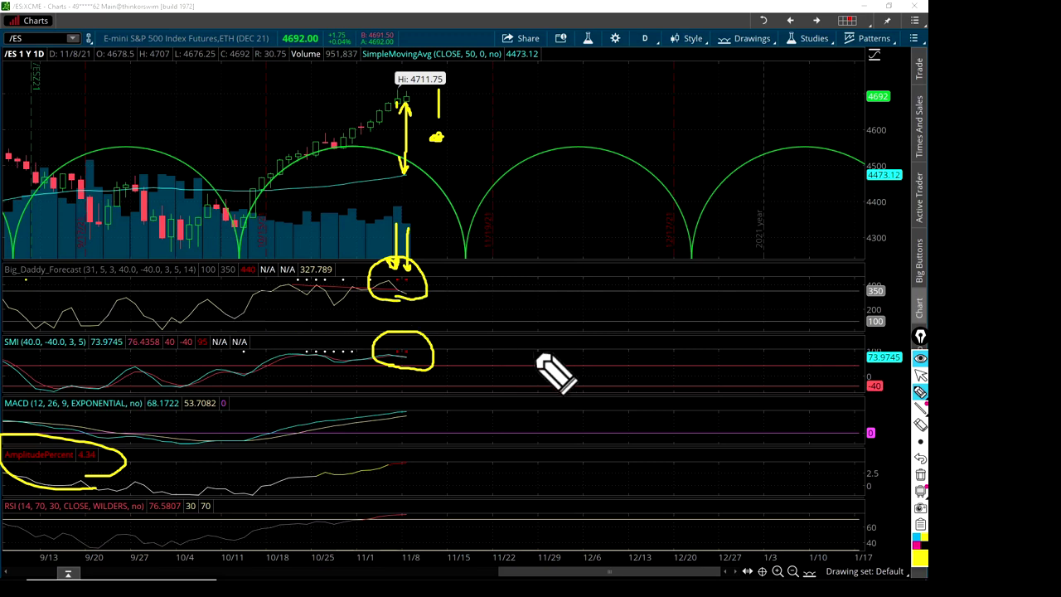
Step: Circle the Big_Daddy_Forecast and SMI labels, and draw small arrows at an early November white dot and the early September yellow dot
{"action": "mouse_move", "coordinate": [35, 290]}
{"action": "left_mouse_down"}
{"action": "mouse_move", "coordinate": [56, 296]}
{"action": "mouse_move", "coordinate": [38, 241]}
{"action": "mouse_move", "coordinate": [28, 356]}
{"action": "mouse_move", "coordinate": [22, 325]}
{"action": "mouse_move", "coordinate": [12, 367]}
{"action": "left_mouse_up"}
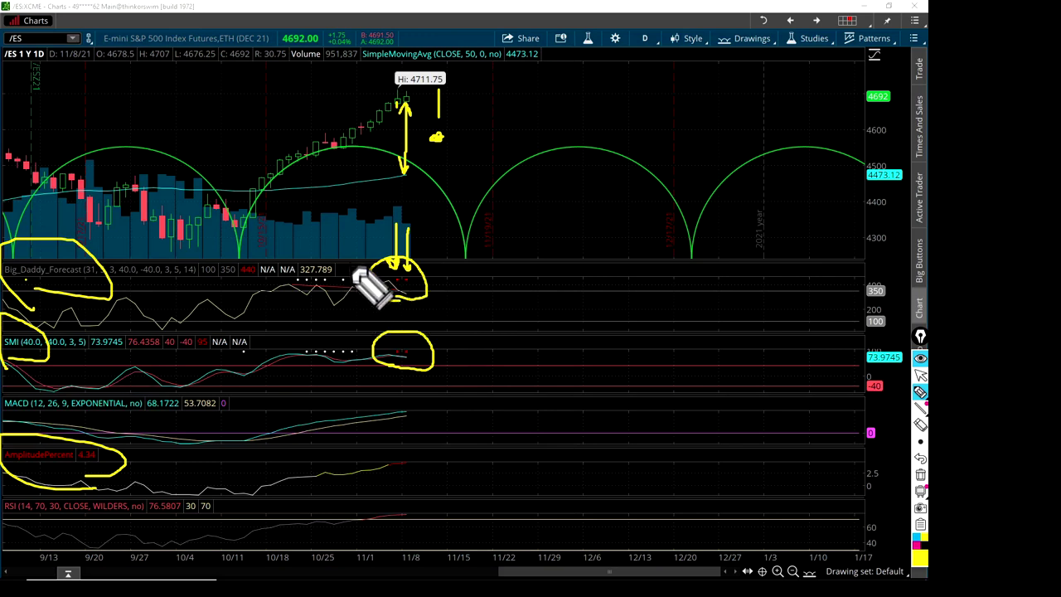
{"action": "left_click_drag", "start_coordinate": [349, 258], "coordinate": [346, 268]}
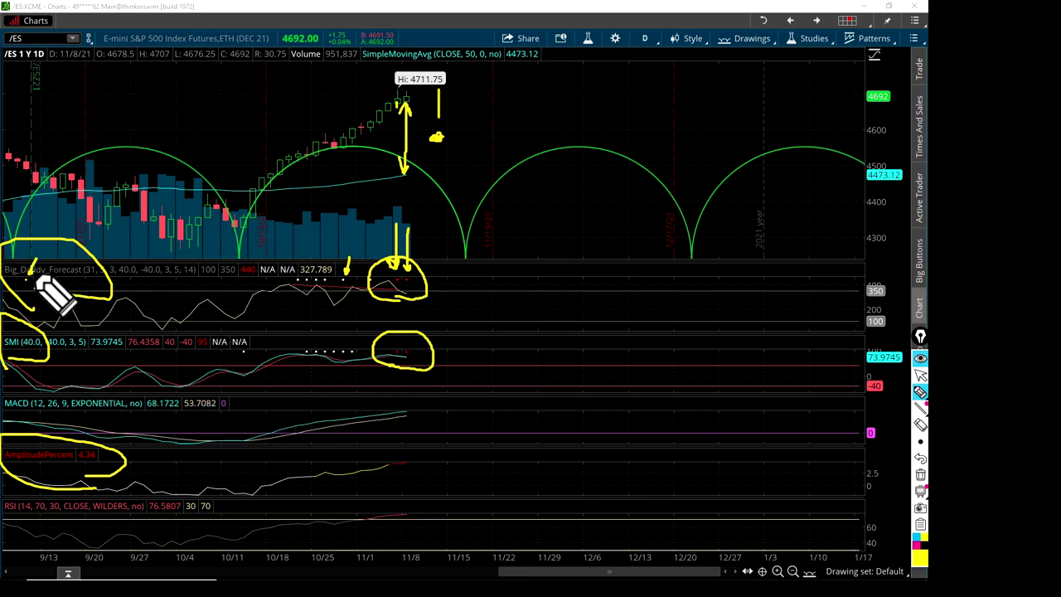
{"action": "left_click_drag", "start_coordinate": [35, 265], "coordinate": [28, 276]}
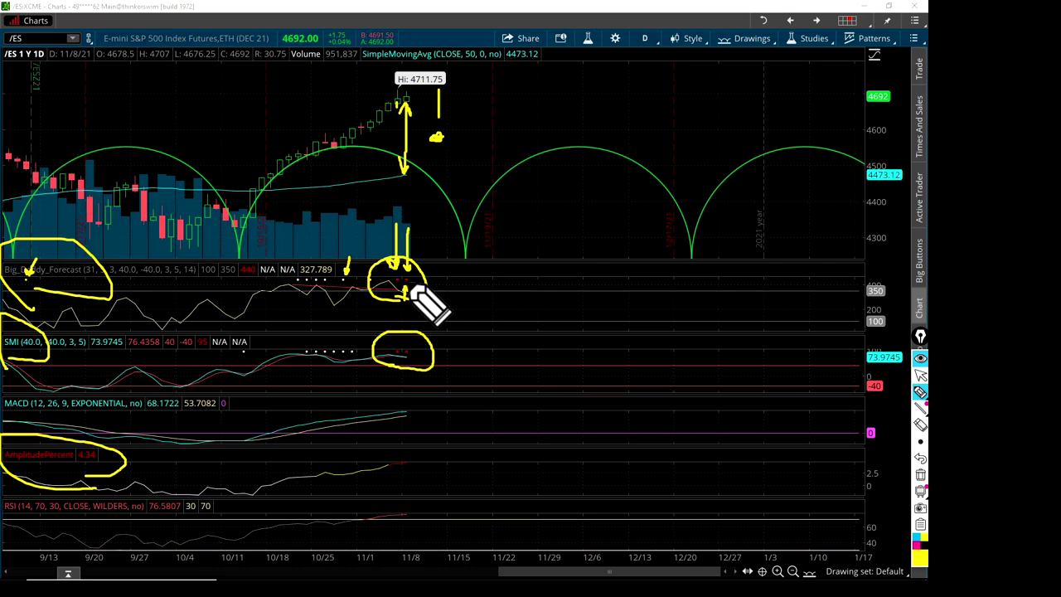
Step: Mark the two latest red Big_Daddy_Forecast dots from below, circle the latest SMI readings again, and clear all ink
{"action": "left_click_drag", "start_coordinate": [406, 291], "coordinate": [405, 301]}
{"action": "left_click_drag", "start_coordinate": [396, 288], "coordinate": [405, 296]}
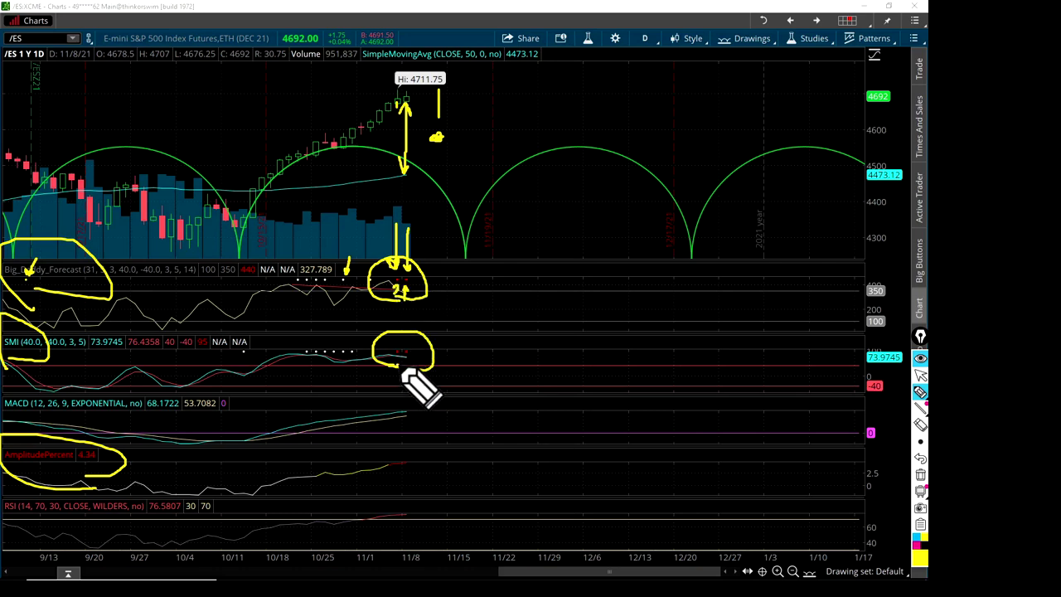
{"action": "mouse_move", "coordinate": [406, 370]}
{"action": "left_mouse_down"}
{"action": "mouse_move", "coordinate": [426, 340]}
{"action": "mouse_move", "coordinate": [416, 380]}
{"action": "left_mouse_up"}
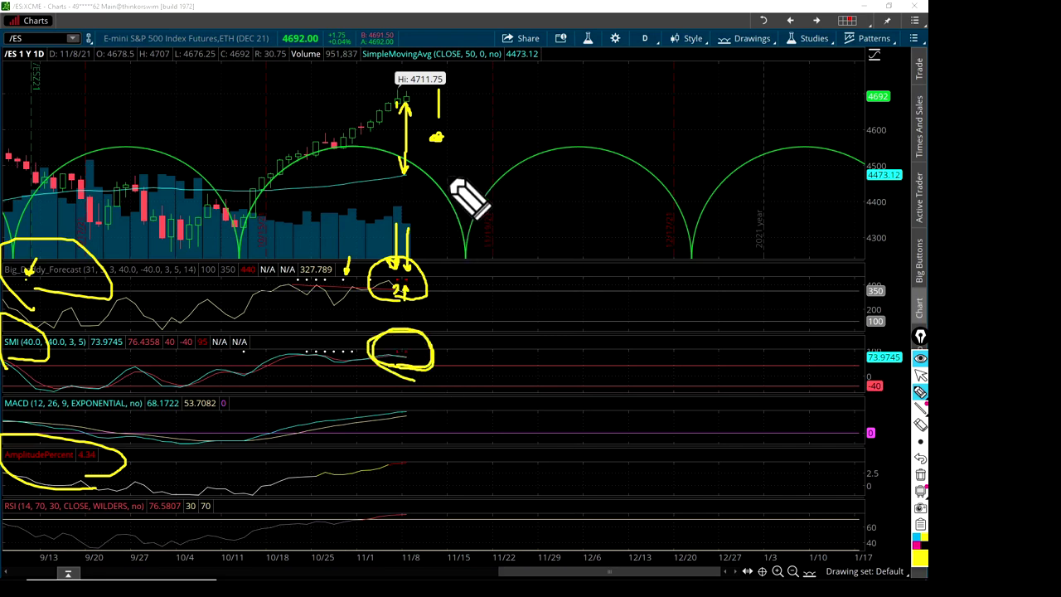
{"action": "key", "text": "ctrl+shift+x"}
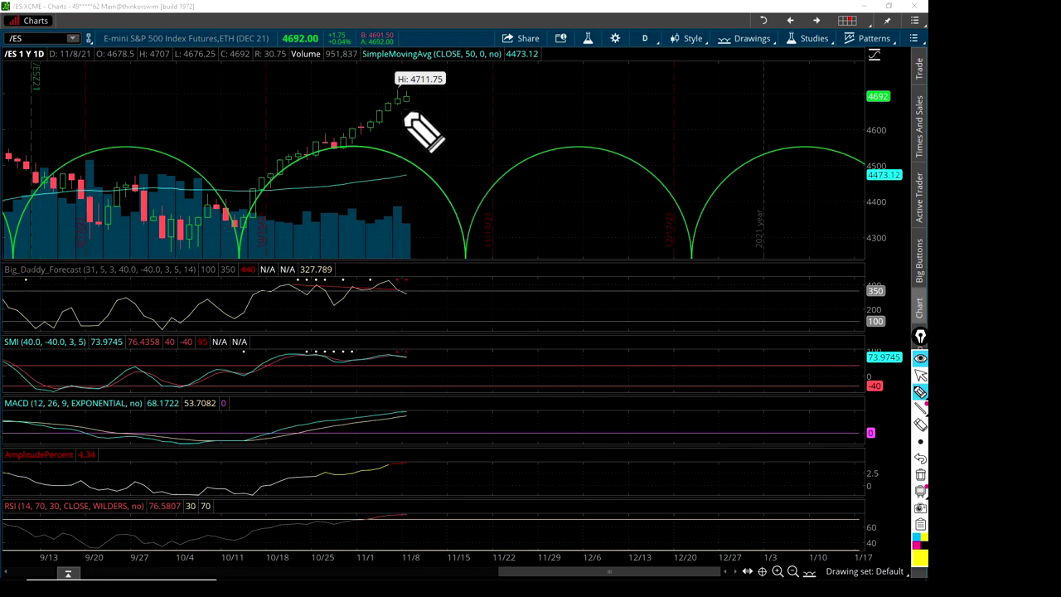
Step: Circle the latest candles at the high and the latest readings in the Big_Daddy_Forecast and AmplitudePercent panes
{"action": "mouse_move", "coordinate": [417, 92]}
{"action": "left_mouse_down"}
{"action": "mouse_move", "coordinate": [386, 99]}
{"action": "mouse_move", "coordinate": [410, 121]}
{"action": "left_mouse_up"}
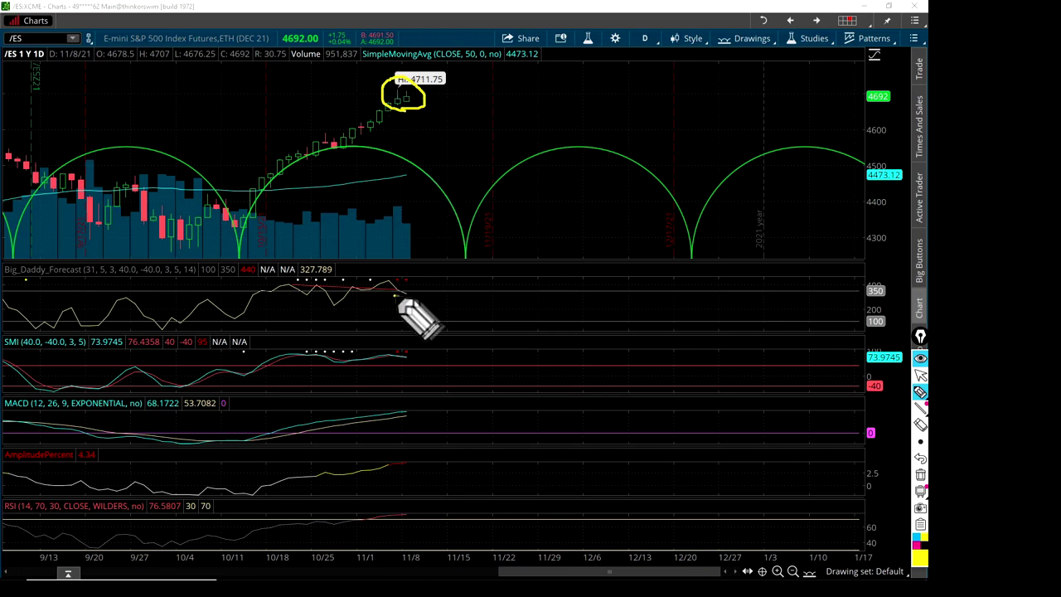
{"action": "mouse_move", "coordinate": [398, 297]}
{"action": "left_mouse_down"}
{"action": "mouse_move", "coordinate": [414, 267]}
{"action": "mouse_move", "coordinate": [384, 301]}
{"action": "mouse_move", "coordinate": [407, 307]}
{"action": "left_mouse_up"}
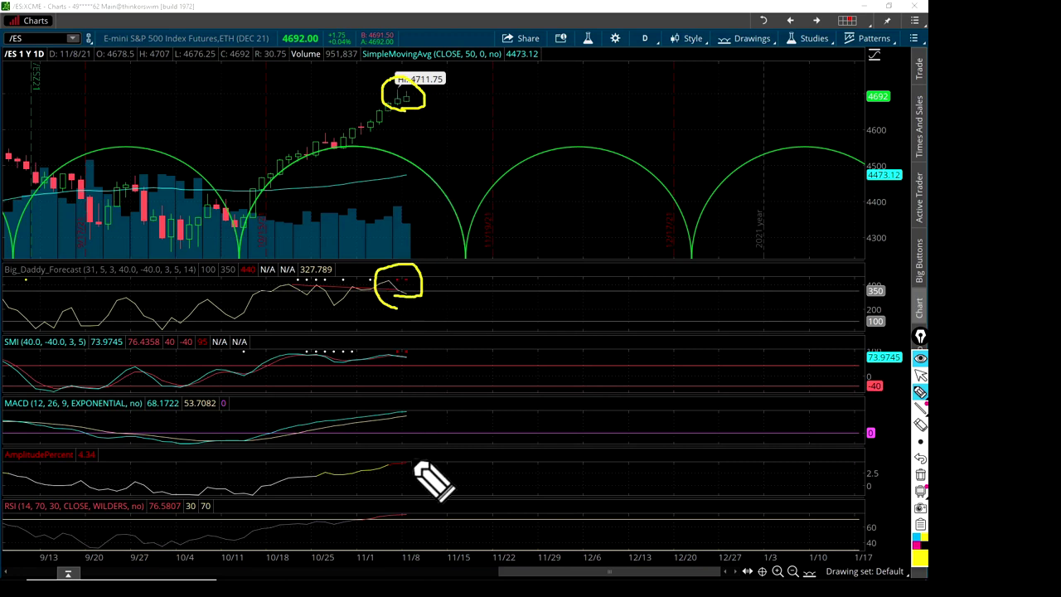
{"action": "mouse_move", "coordinate": [401, 480]}
{"action": "left_mouse_down"}
{"action": "mouse_move", "coordinate": [403, 452]}
{"action": "mouse_move", "coordinate": [418, 496]}
{"action": "left_mouse_up"}
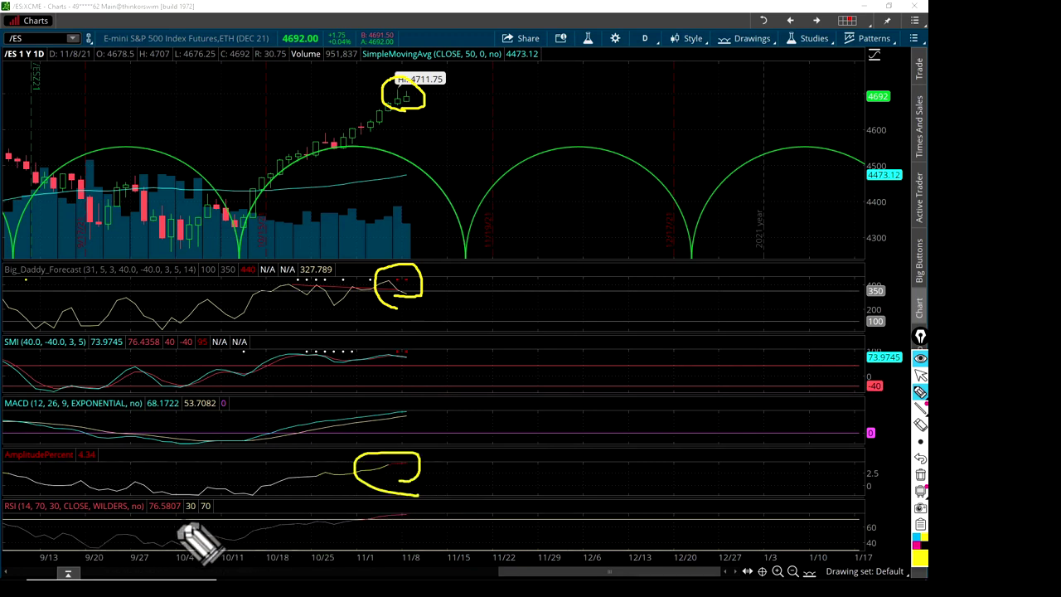
Step: Circle the RSI value and its latest overbought stretch, box the AmplitudePercent label, and underline the October section of the RSI line
{"action": "mouse_move", "coordinate": [185, 516]}
{"action": "left_mouse_down"}
{"action": "mouse_move", "coordinate": [142, 491]}
{"action": "mouse_move", "coordinate": [158, 525]}
{"action": "mouse_move", "coordinate": [199, 501]}
{"action": "left_mouse_up"}
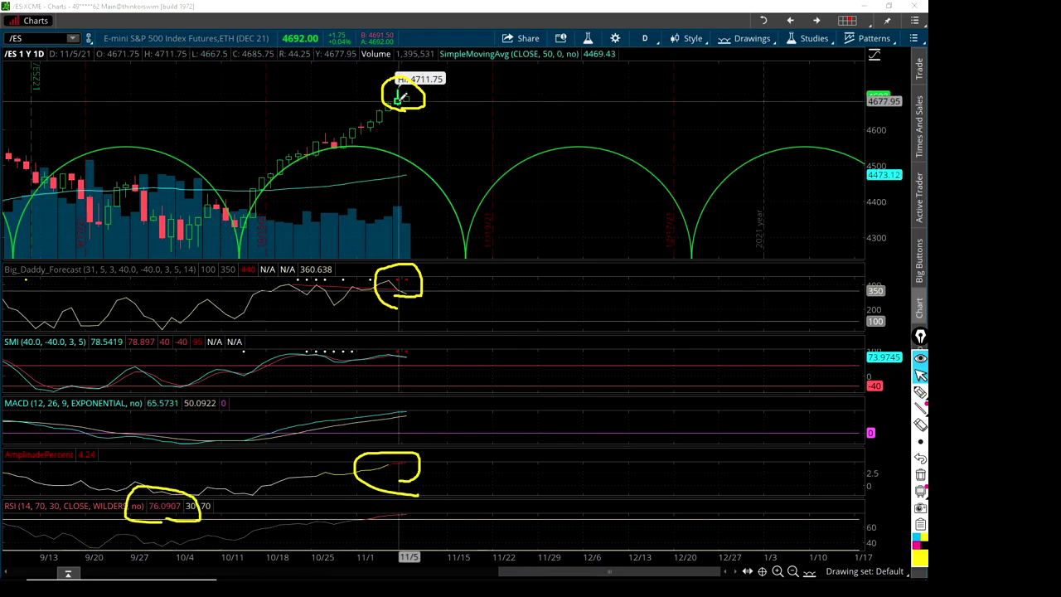
{"action": "left_click", "coordinate": [920, 391]}
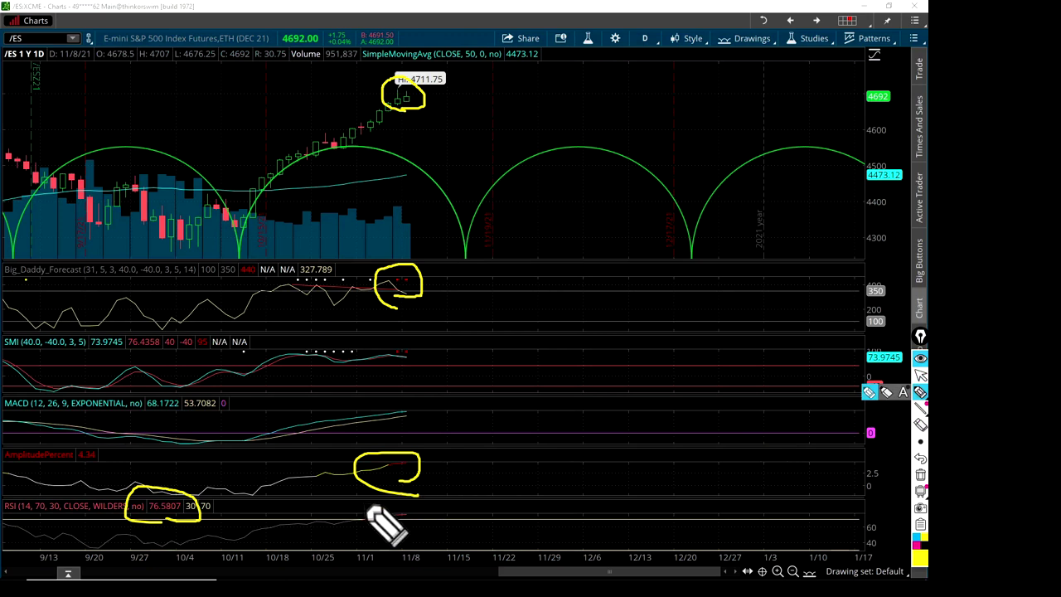
{"action": "mouse_move", "coordinate": [407, 547]}
{"action": "left_mouse_down"}
{"action": "mouse_move", "coordinate": [410, 514]}
{"action": "mouse_move", "coordinate": [356, 530]}
{"action": "mouse_move", "coordinate": [385, 547]}
{"action": "left_mouse_up"}
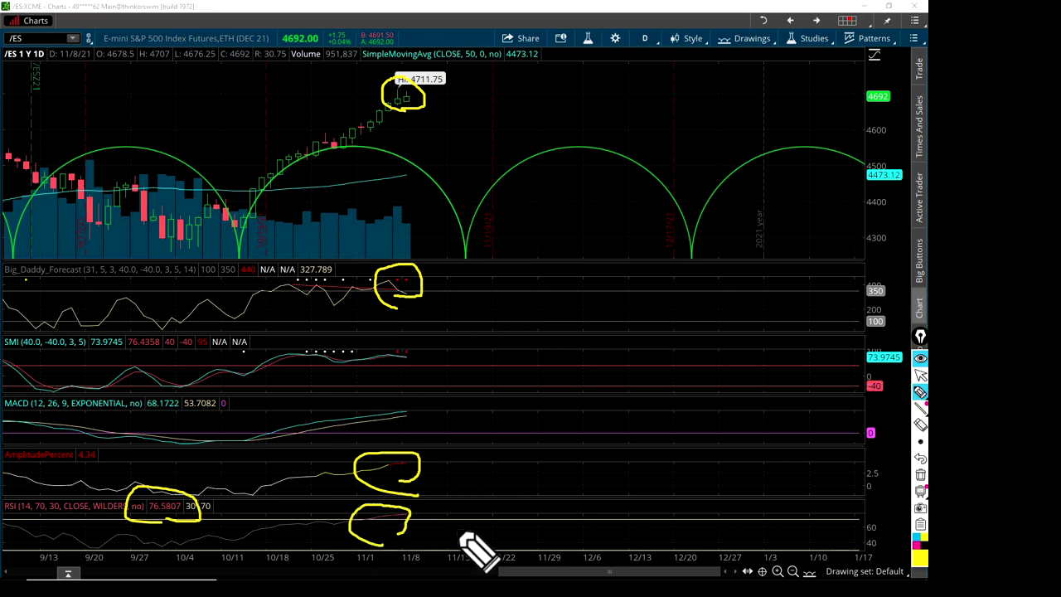
{"action": "mouse_move", "coordinate": [4, 464]}
{"action": "left_mouse_down"}
{"action": "mouse_move", "coordinate": [58, 477]}
{"action": "mouse_move", "coordinate": [100, 451]}
{"action": "mouse_move", "coordinate": [47, 441]}
{"action": "mouse_move", "coordinate": [3, 451]}
{"action": "left_mouse_up"}
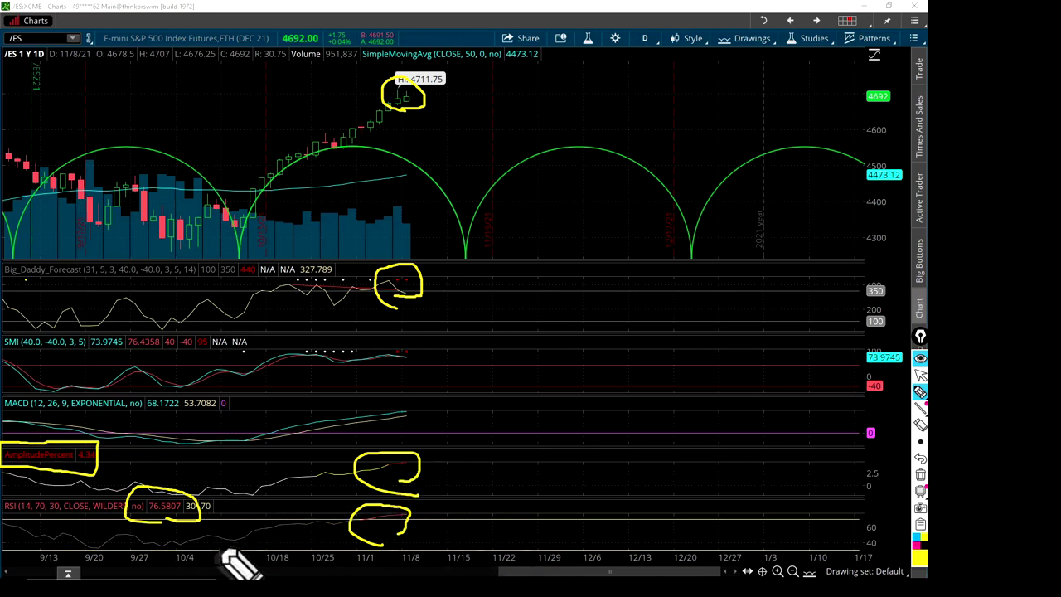
{"action": "mouse_move", "coordinate": [183, 543]}
{"action": "left_mouse_down"}
{"action": "mouse_move", "coordinate": [282, 538]}
{"action": "mouse_move", "coordinate": [257, 539]}
{"action": "left_mouse_up"}
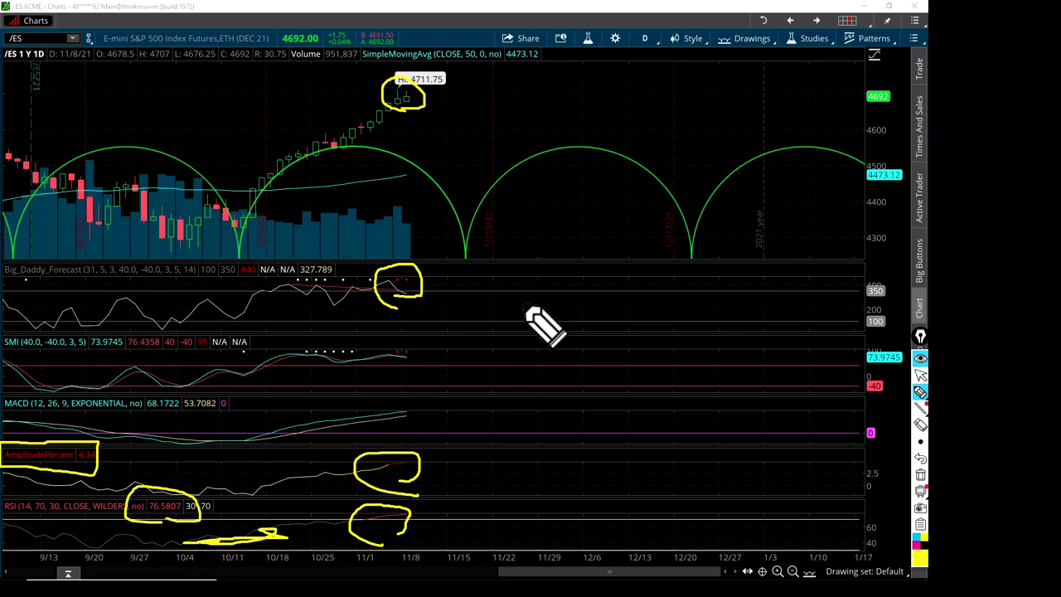
Step: Switch the /ES chart to the monthly timeframe and circle the AmplitudePercent label and value in yellow
{"action": "left_click", "coordinate": [645, 39]}
{"action": "left_click", "coordinate": [588, 276]}
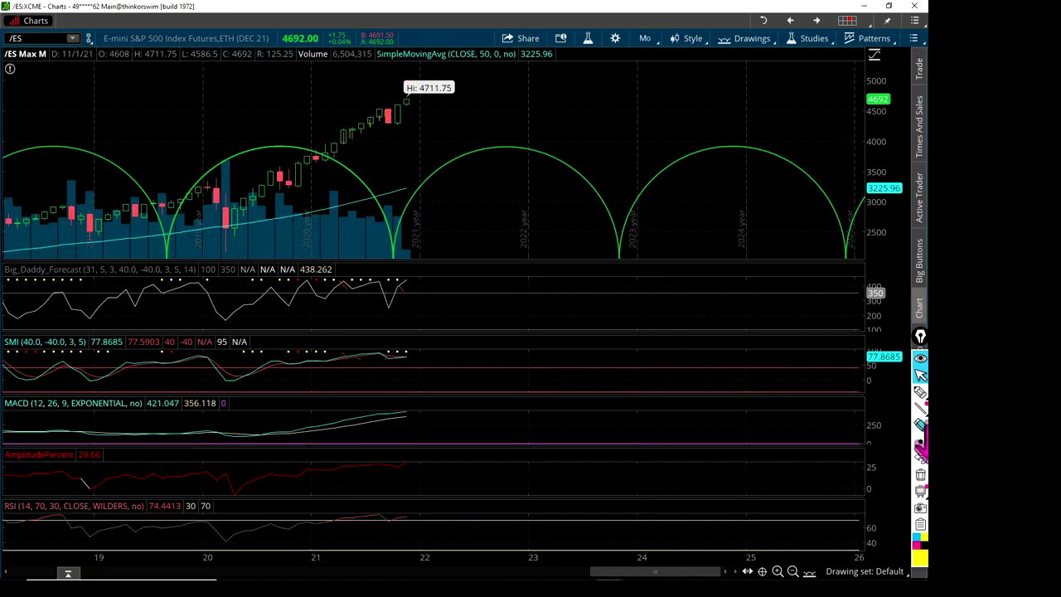
{"action": "left_click", "coordinate": [920, 391]}
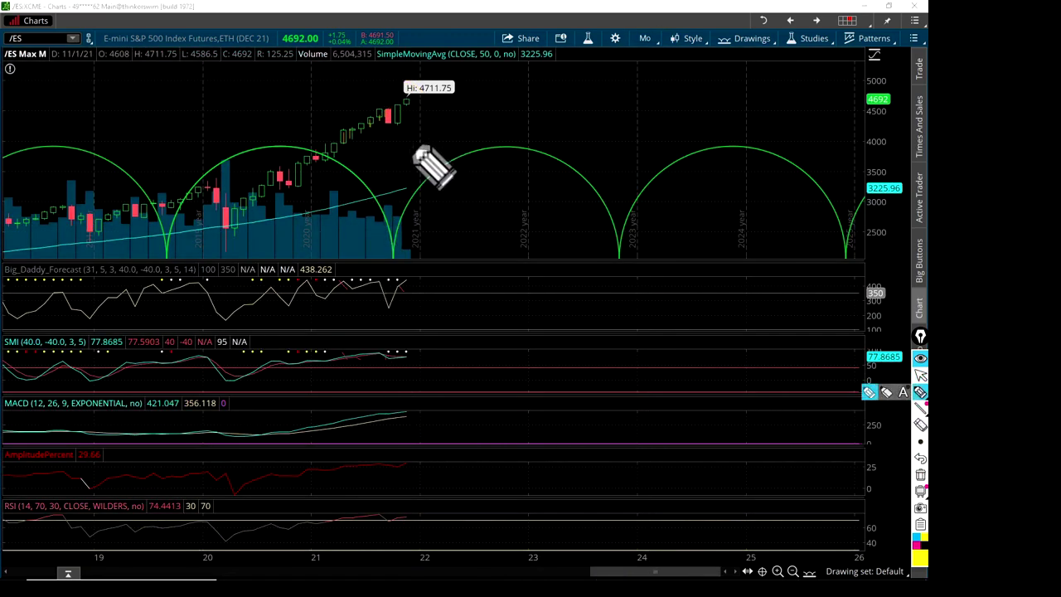
{"action": "mouse_move", "coordinate": [83, 489]}
{"action": "left_mouse_down"}
{"action": "mouse_move", "coordinate": [117, 452]}
{"action": "mouse_move", "coordinate": [75, 489]}
{"action": "mouse_move", "coordinate": [92, 481]}
{"action": "left_mouse_up"}
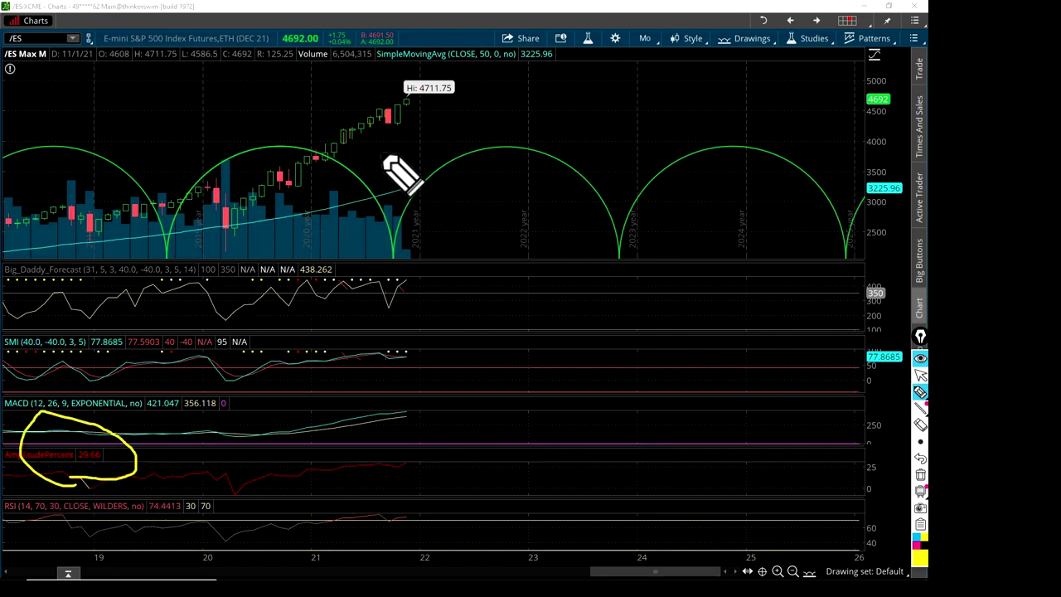
Step: Draw a double-headed arrow between the latest monthly candle and the 50-period moving average, and circle the Mo timeframe and the latest RSI readings
{"action": "left_click_drag", "start_coordinate": [407, 105], "coordinate": [407, 183]}
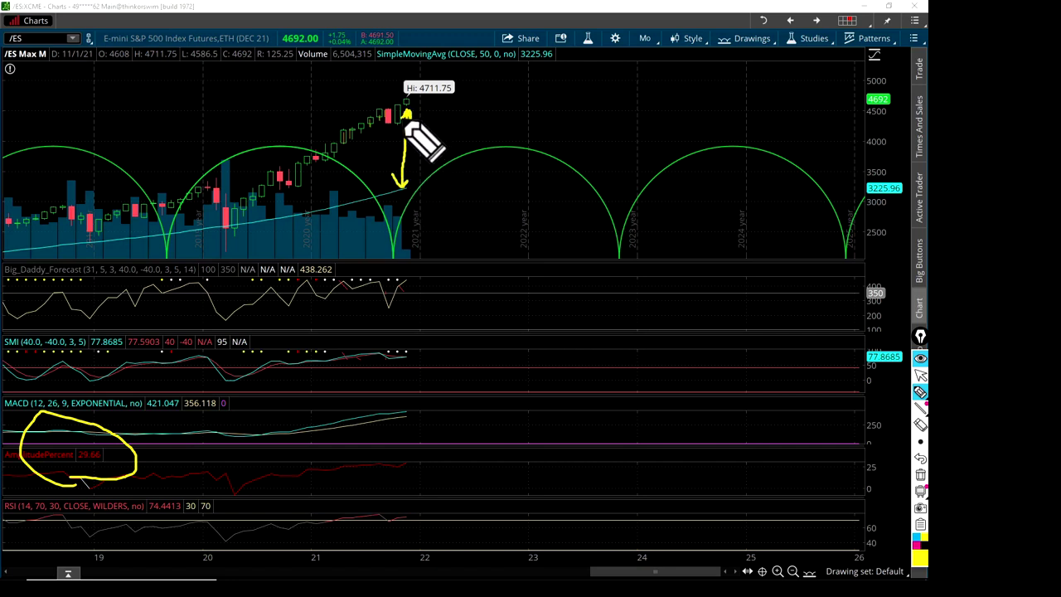
{"action": "mouse_move", "coordinate": [620, 70]}
{"action": "left_mouse_down"}
{"action": "mouse_move", "coordinate": [687, 52]}
{"action": "mouse_move", "coordinate": [643, 82]}
{"action": "left_mouse_up"}
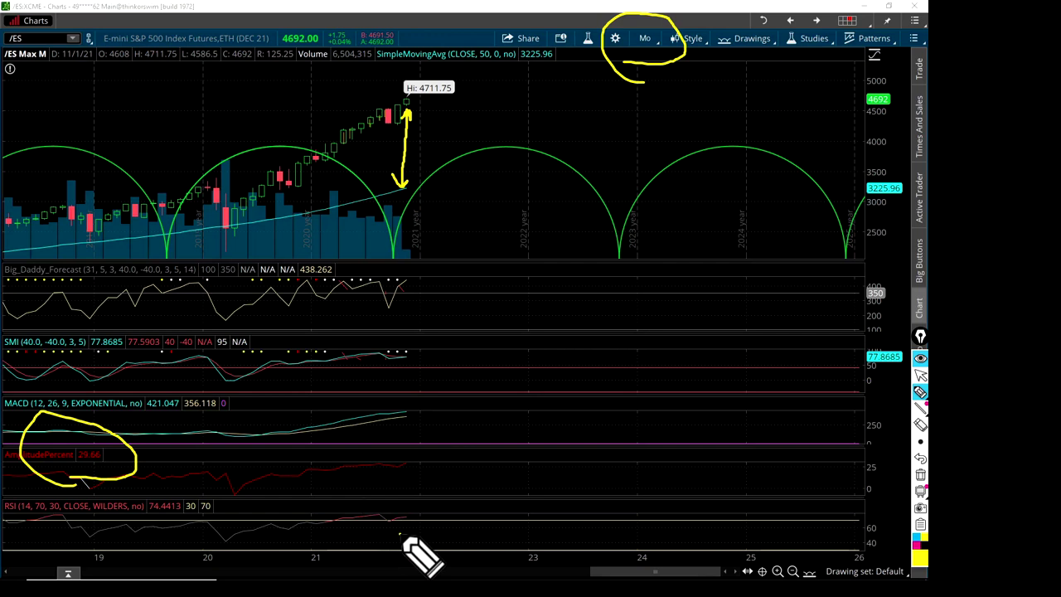
{"action": "mouse_move", "coordinate": [400, 534]}
{"action": "left_mouse_down"}
{"action": "mouse_move", "coordinate": [427, 520]}
{"action": "mouse_move", "coordinate": [369, 532]}
{"action": "left_mouse_up"}
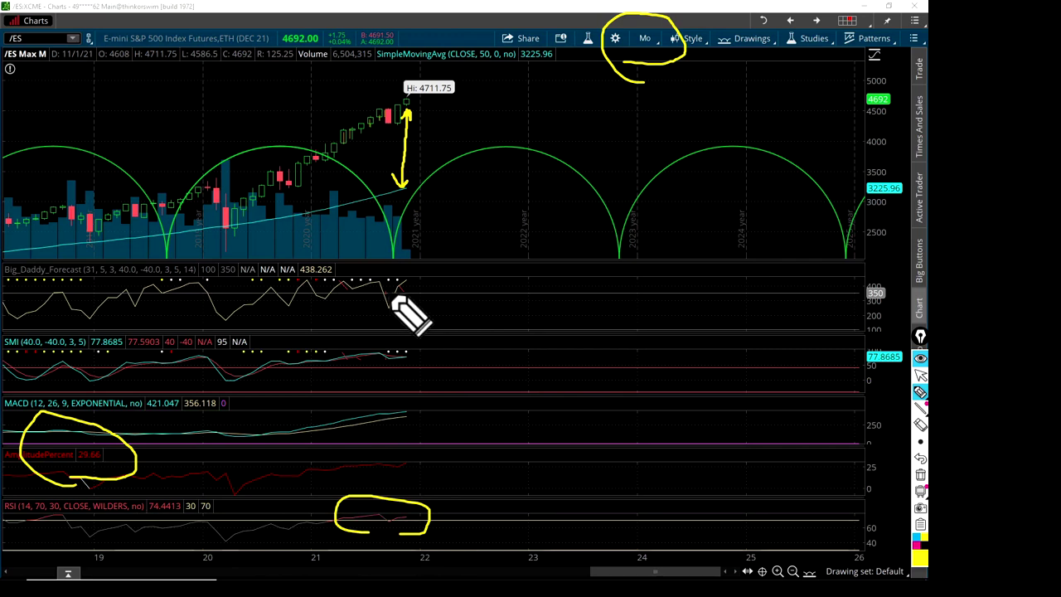
Step: Point an arrow at the latest Big_Daddy_Forecast dots, underline its mid-2020 to early 2021 dots, and point an arrow at the September 2020 candle
{"action": "left_click_drag", "start_coordinate": [400, 253], "coordinate": [401, 267]}
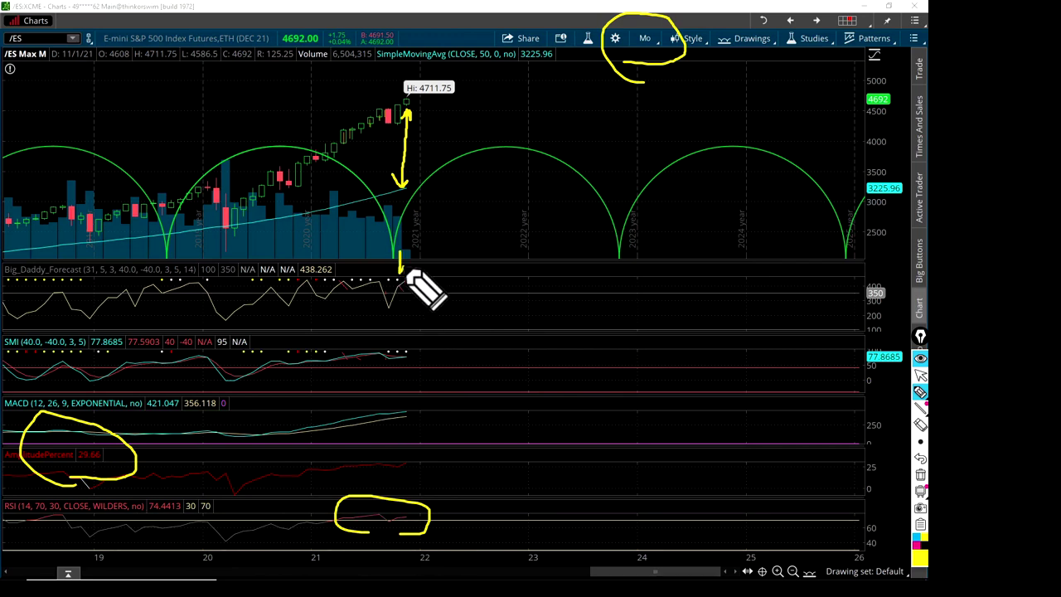
{"action": "key", "text": "Escape"}
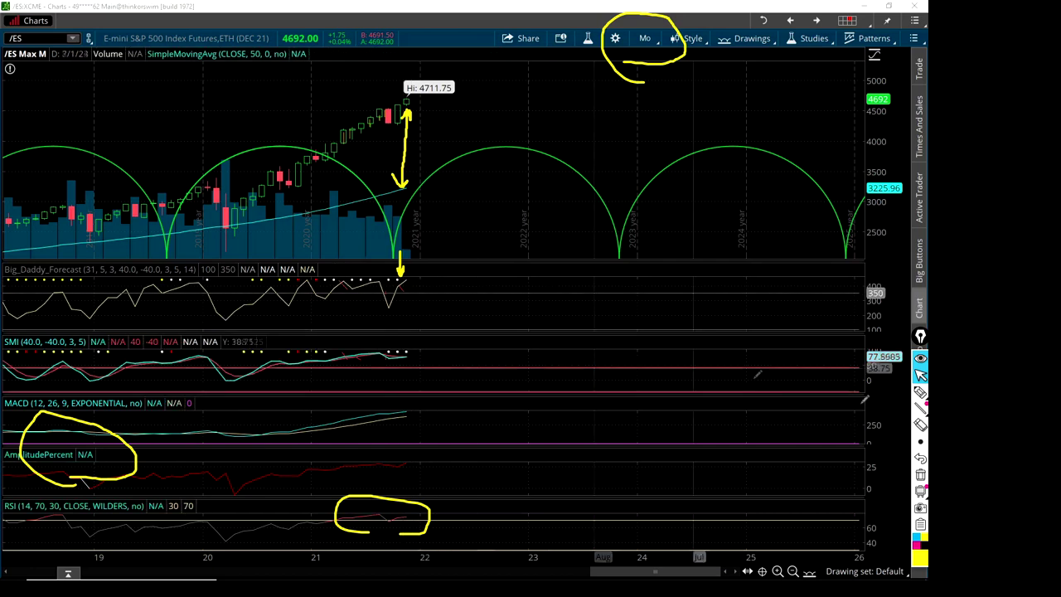
{"action": "left_click", "coordinate": [920, 391]}
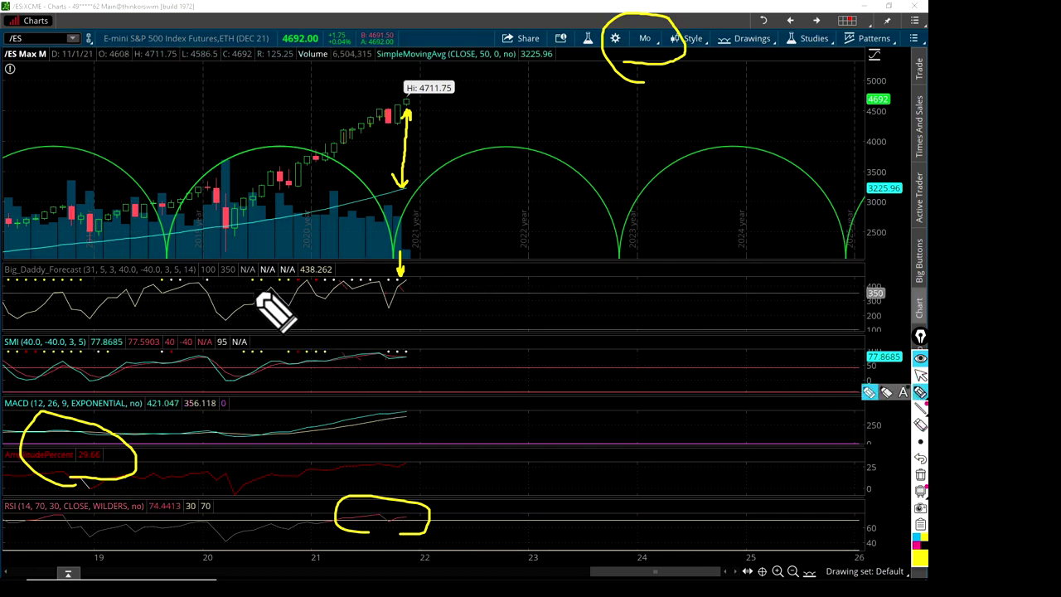
{"action": "mouse_move", "coordinate": [257, 292]}
{"action": "left_mouse_down"}
{"action": "mouse_move", "coordinate": [325, 290]}
{"action": "mouse_move", "coordinate": [249, 290]}
{"action": "mouse_move", "coordinate": [298, 295]}
{"action": "left_mouse_up"}
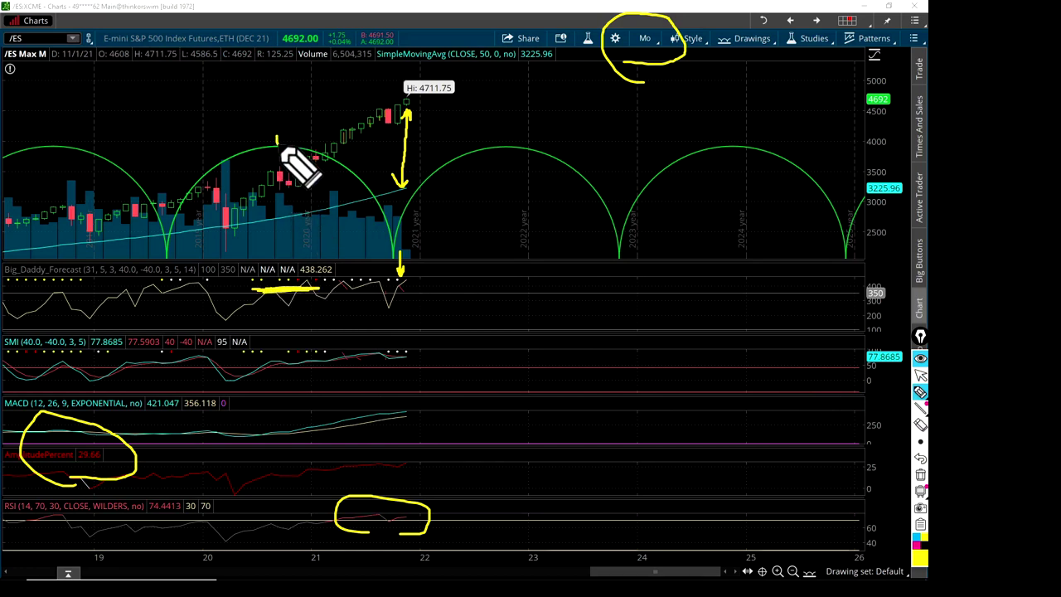
{"action": "mouse_move", "coordinate": [278, 140]}
{"action": "left_mouse_down"}
{"action": "mouse_move", "coordinate": [276, 159]}
{"action": "mouse_move", "coordinate": [285, 154]}
{"action": "left_mouse_up"}
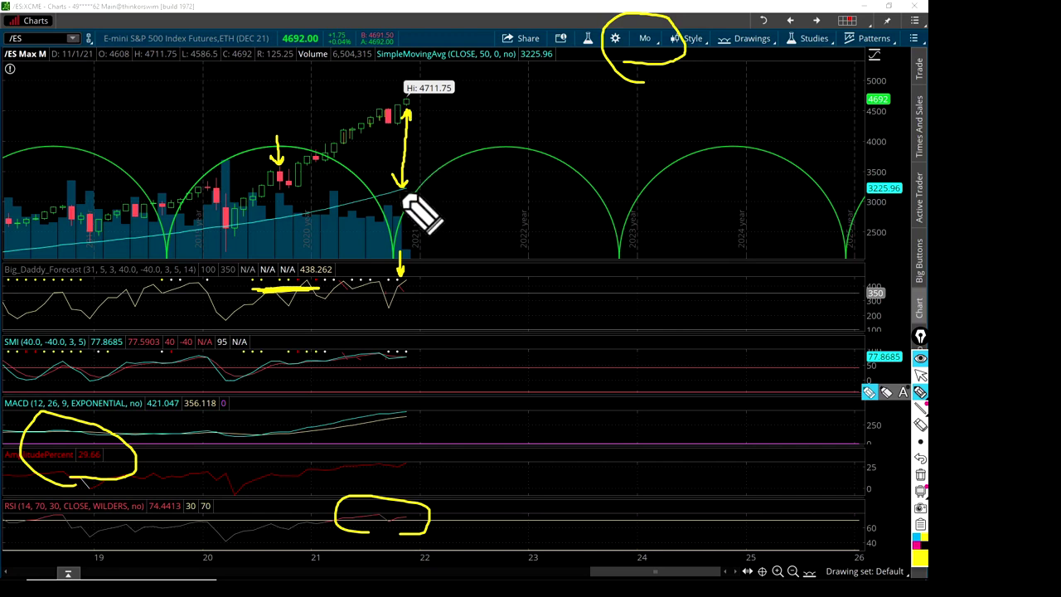
Step: Clear the drawings, extend the monthly 50-period moving average upward, and sketch two dashed pullback paths from the latest candle to it
{"action": "key", "text": "ctrl+shift+c"}
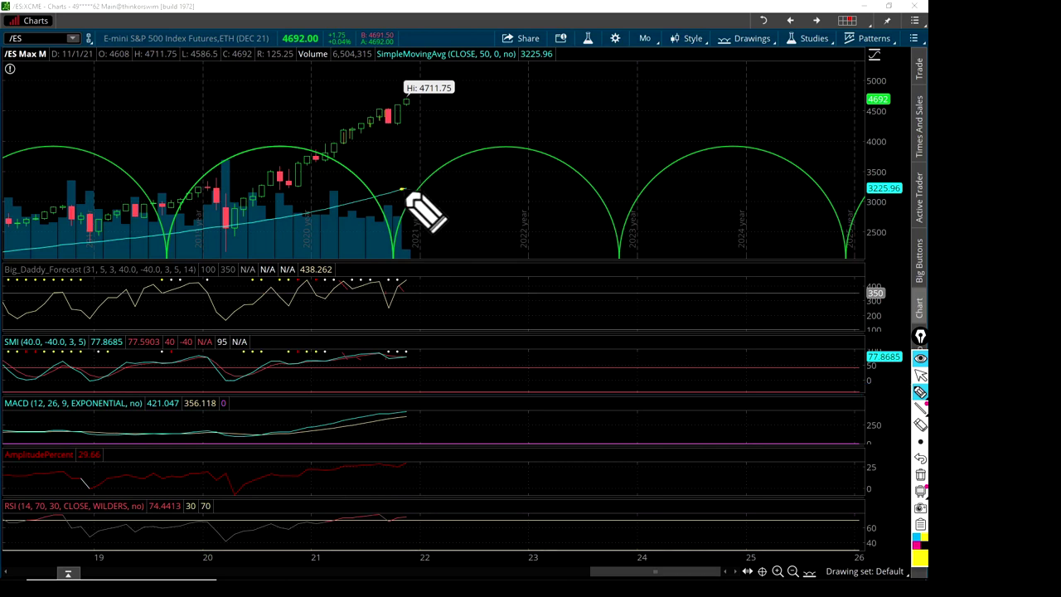
{"action": "left_click_drag", "start_coordinate": [412, 186], "coordinate": [493, 161]}
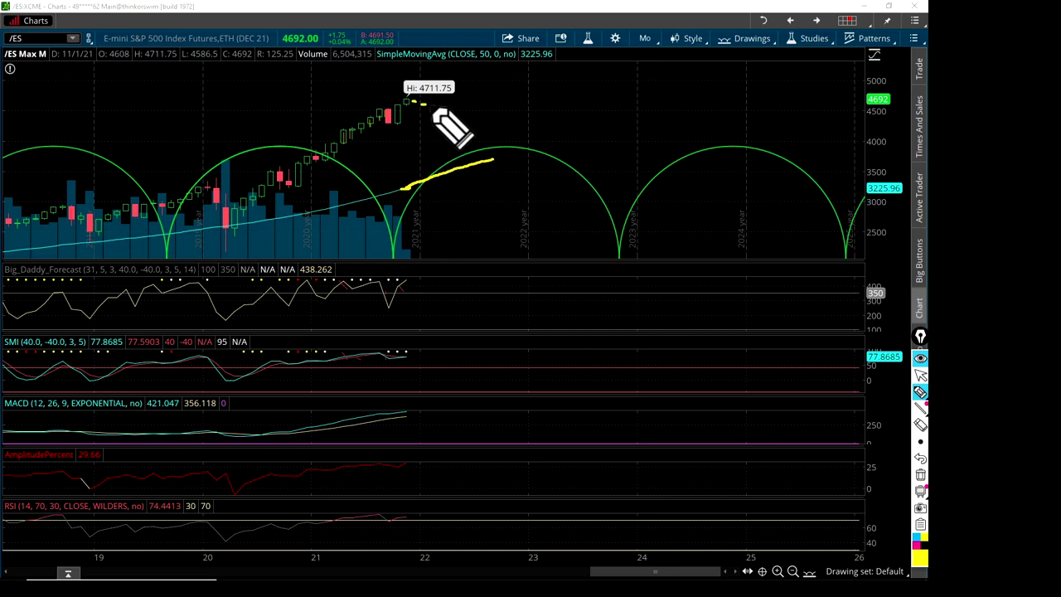
{"action": "left_click_drag", "start_coordinate": [441, 120], "coordinate": [466, 133]}
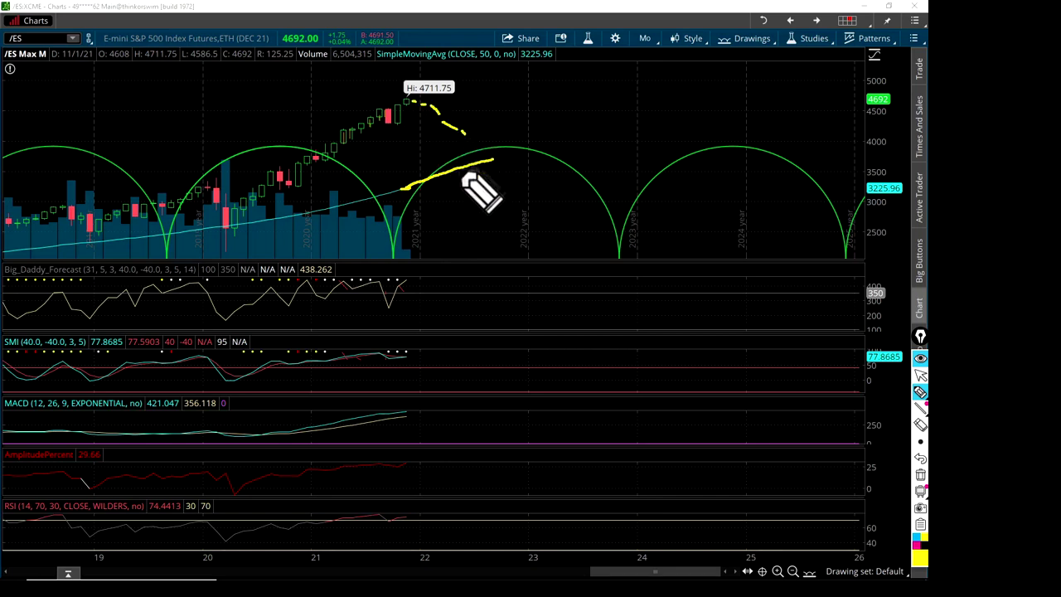
{"action": "mouse_move", "coordinate": [455, 175]}
{"action": "left_mouse_down"}
{"action": "mouse_move", "coordinate": [473, 158]}
{"action": "mouse_move", "coordinate": [512, 159]}
{"action": "mouse_move", "coordinate": [481, 160]}
{"action": "mouse_move", "coordinate": [467, 140]}
{"action": "mouse_move", "coordinate": [486, 161]}
{"action": "left_mouse_up"}
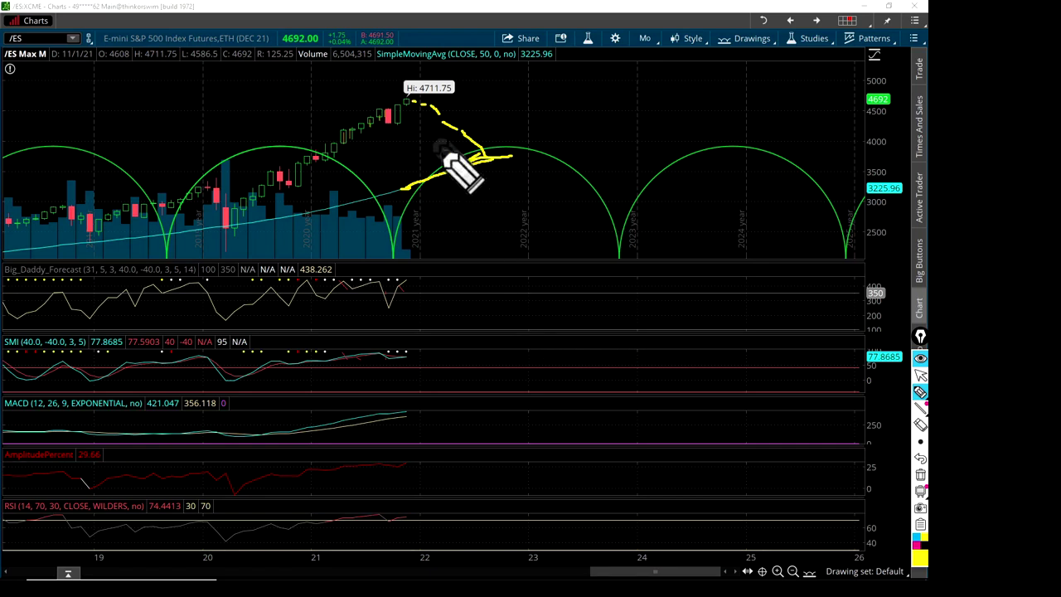
{"action": "left_click_drag", "start_coordinate": [419, 108], "coordinate": [420, 125]}
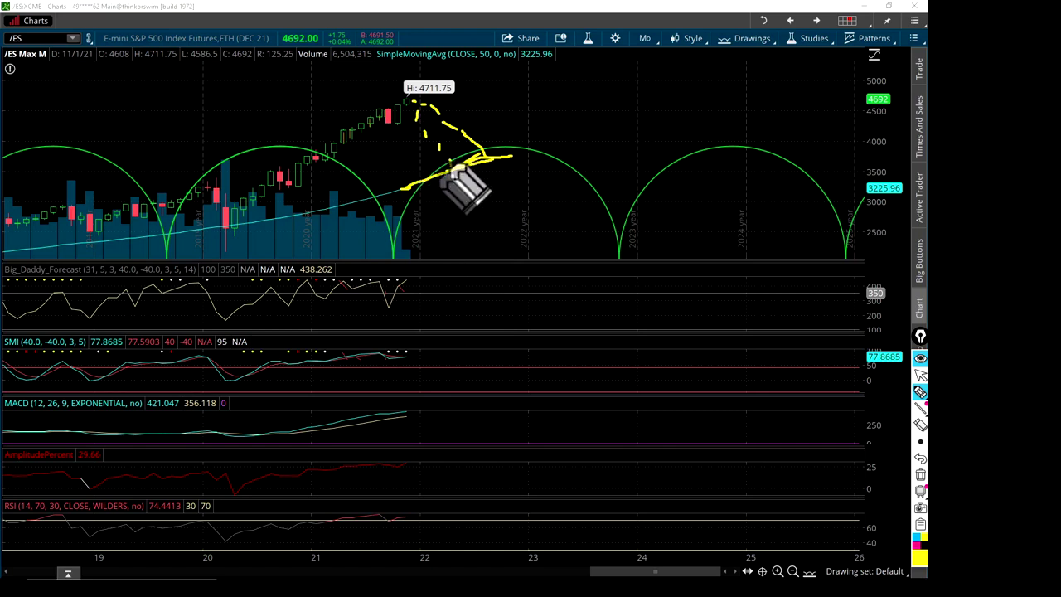
{"action": "key", "text": "Escape"}
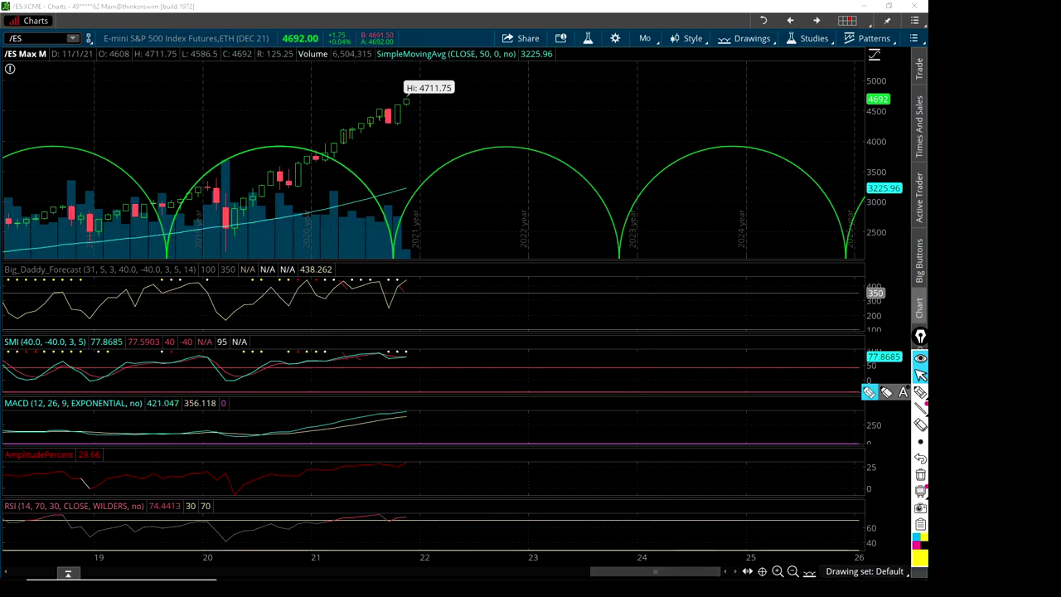
Step: Circle the Big_Daddy_Forecast value on the monthly chart in yellow and sketch a short decline after the latest candle
{"action": "left_click", "coordinate": [792, 572]}
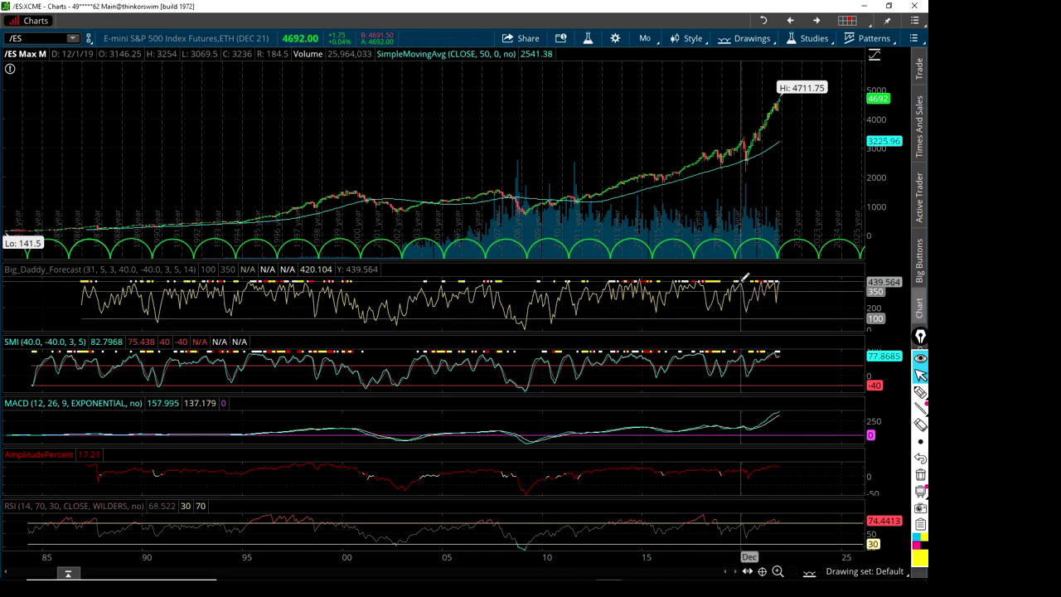
{"action": "left_click", "coordinate": [777, 571]}
{"action": "left_click", "coordinate": [777, 571]}
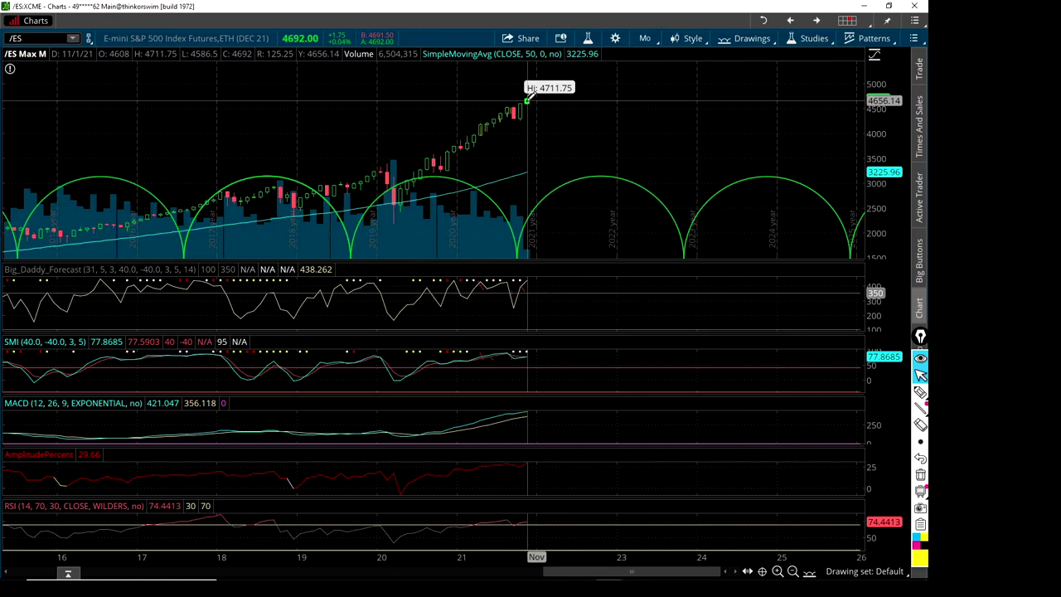
{"action": "left_click", "coordinate": [920, 391]}
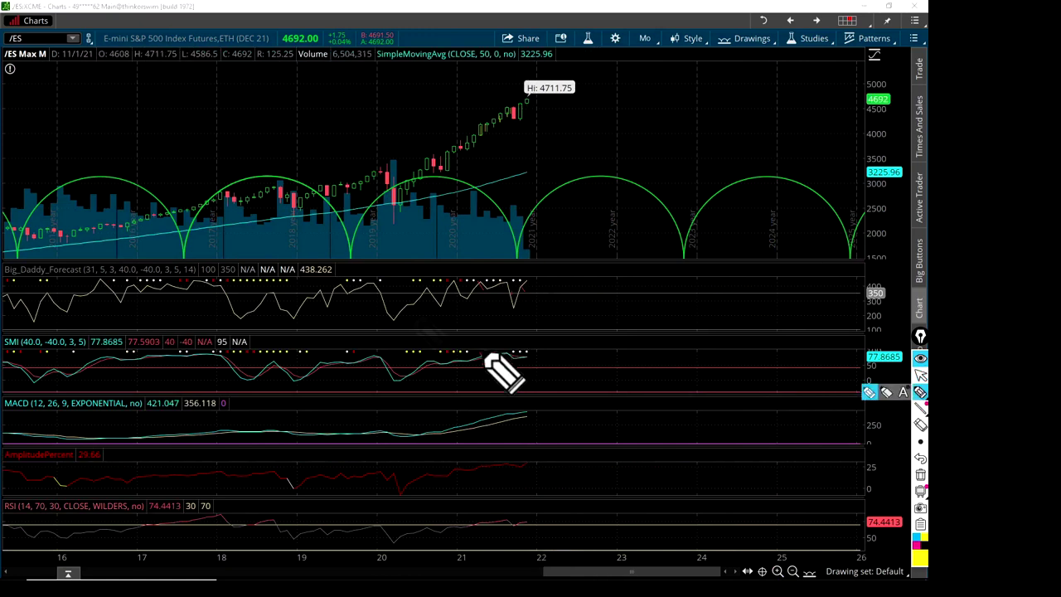
{"action": "mouse_move", "coordinate": [295, 290]}
{"action": "left_mouse_down"}
{"action": "mouse_move", "coordinate": [323, 251]}
{"action": "mouse_move", "coordinate": [323, 288]}
{"action": "left_mouse_up"}
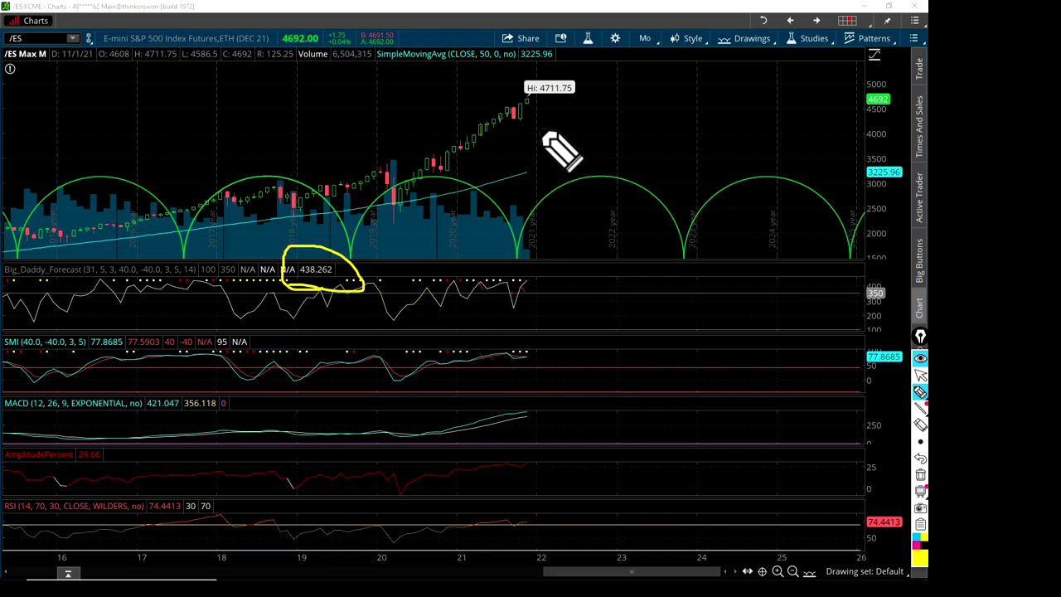
{"action": "left_click_drag", "start_coordinate": [540, 112], "coordinate": [551, 126]}
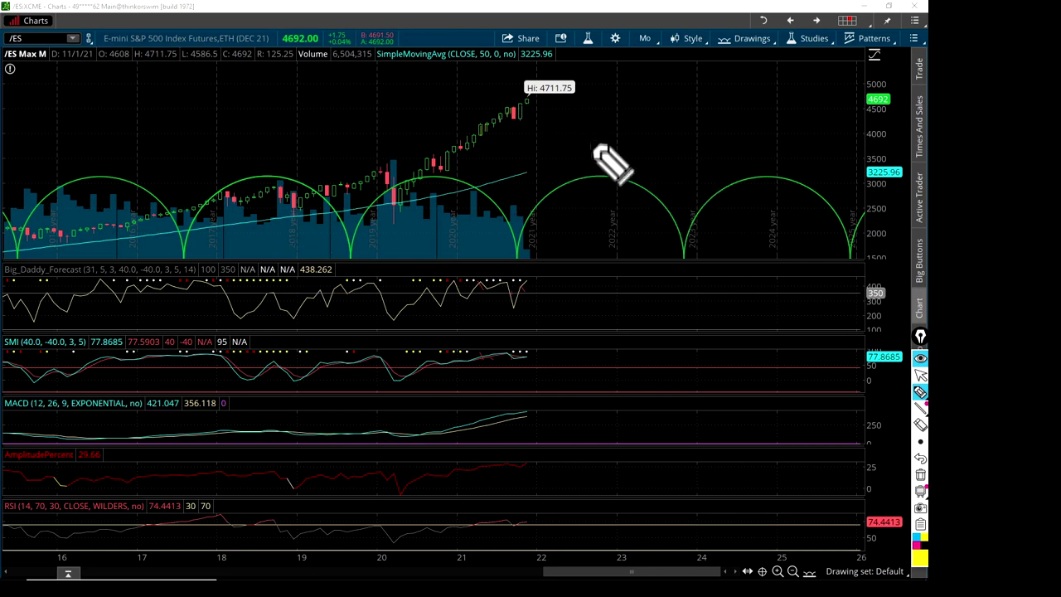
Step: Switch the /ES chart to the weekly Max : W timeframe, circle the latest SMI dots, and draw an arrow along the rising SMI line
{"action": "left_click", "coordinate": [645, 39]}
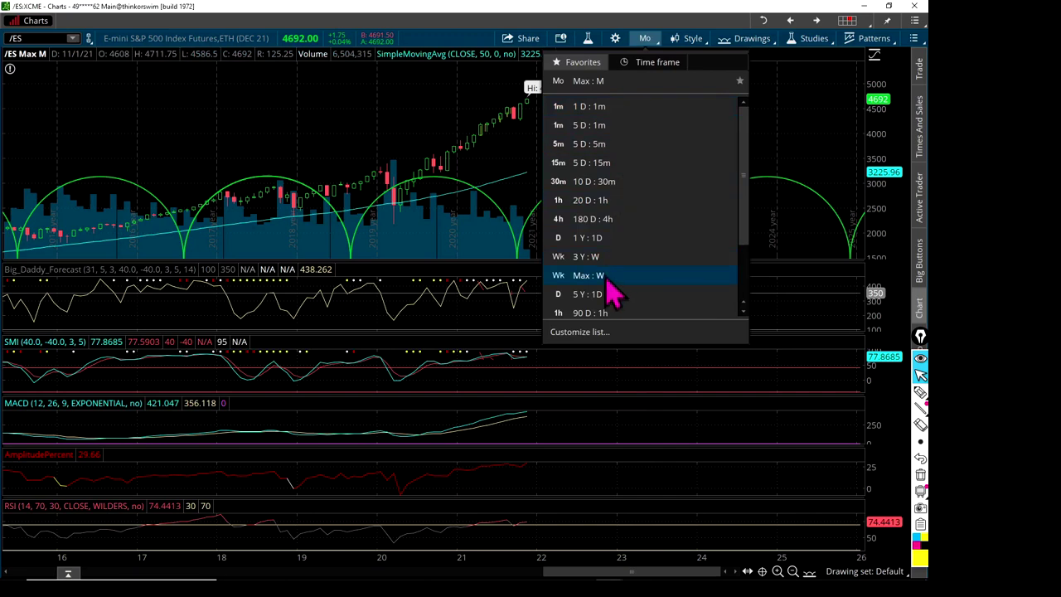
{"action": "left_click", "coordinate": [609, 277]}
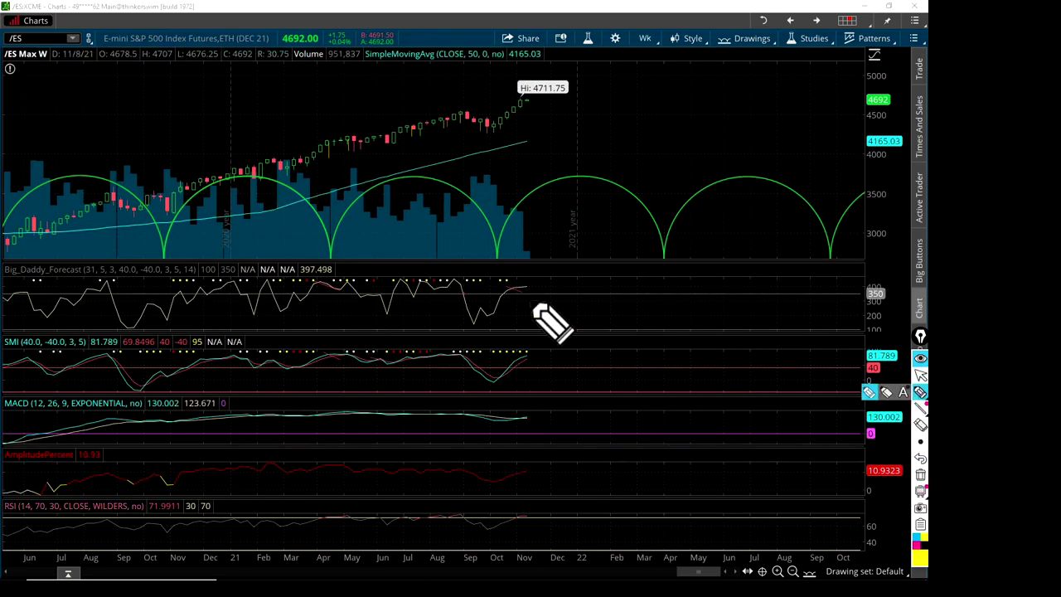
{"action": "mouse_move", "coordinate": [508, 360]}
{"action": "left_mouse_down"}
{"action": "mouse_move", "coordinate": [535, 362]}
{"action": "mouse_move", "coordinate": [506, 344]}
{"action": "mouse_move", "coordinate": [500, 378]}
{"action": "mouse_move", "coordinate": [518, 374]}
{"action": "left_mouse_up"}
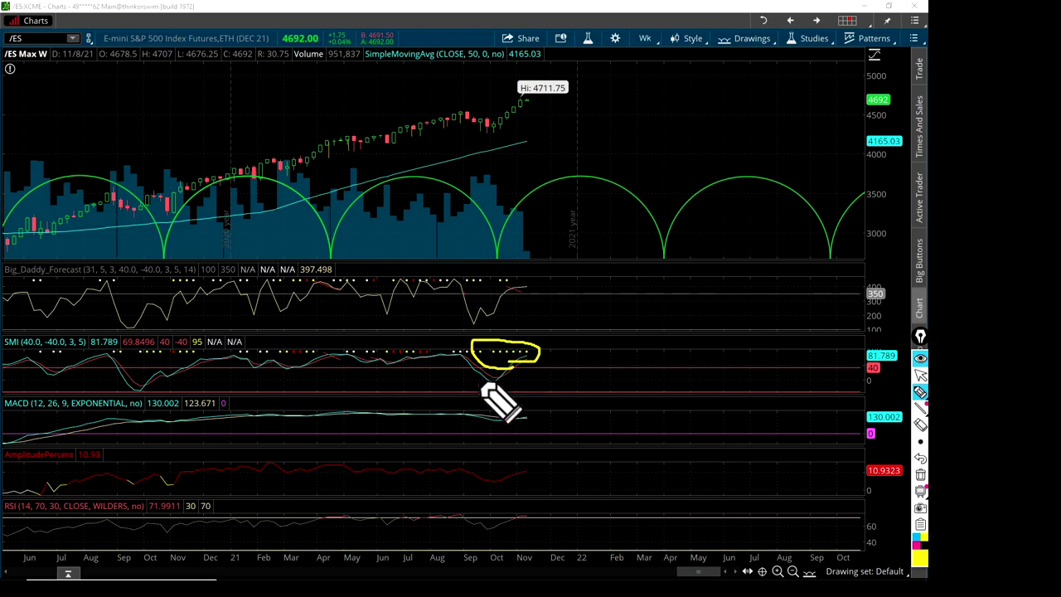
{"action": "left_click_drag", "start_coordinate": [490, 385], "coordinate": [522, 365]}
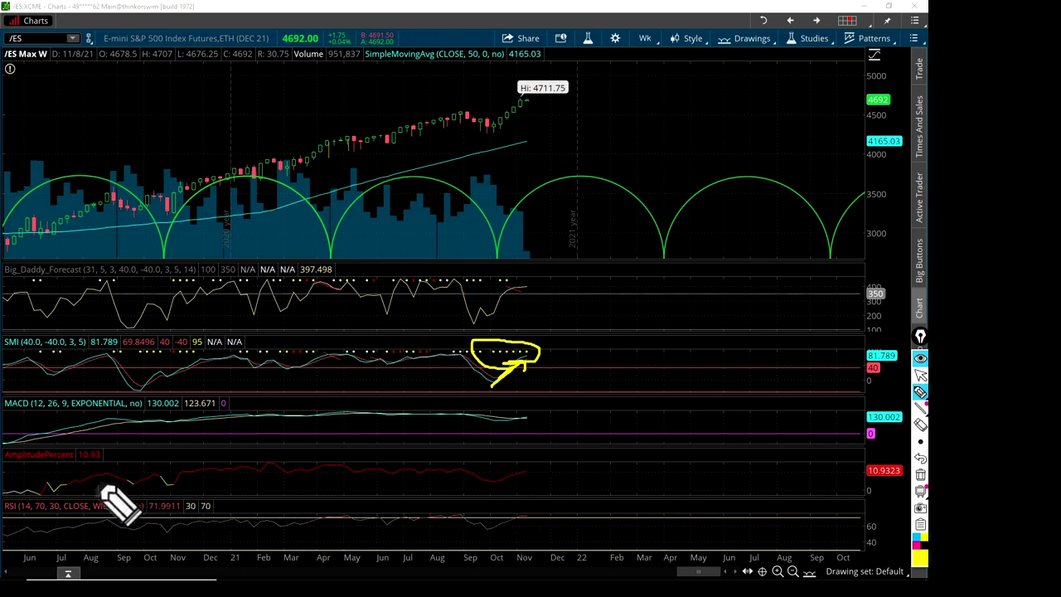
Step: Circle the AmplitudePercent value, last price and high label, mark the gap from the latest weekly candle to the moving average, and write 14%
{"action": "mouse_move", "coordinate": [79, 468]}
{"action": "left_mouse_down"}
{"action": "mouse_move", "coordinate": [103, 456]}
{"action": "mouse_move", "coordinate": [93, 479]}
{"action": "left_mouse_up"}
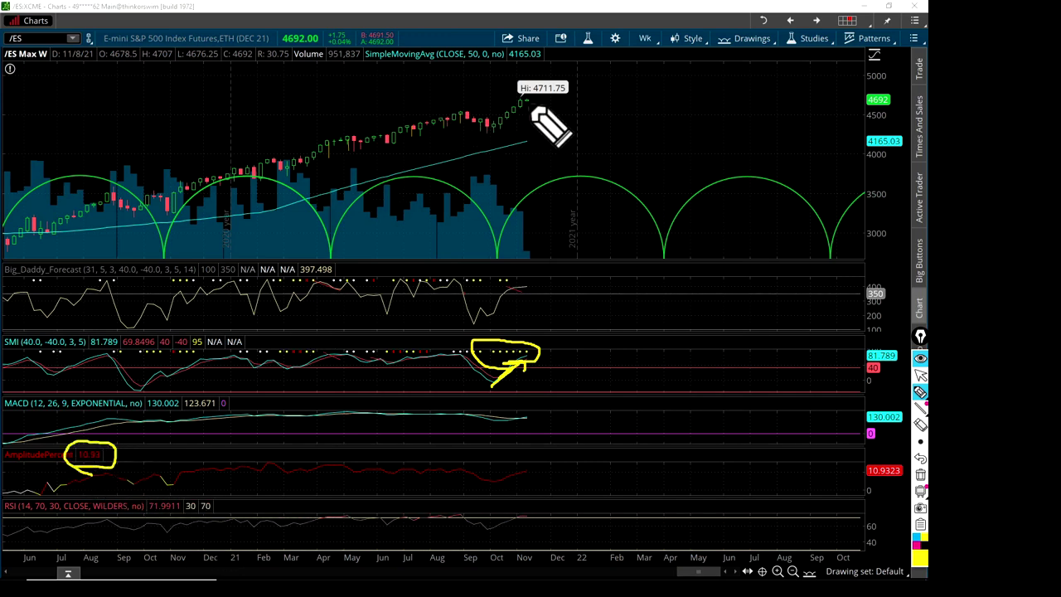
{"action": "left_click_drag", "start_coordinate": [527, 103], "coordinate": [525, 133]}
{"action": "mouse_move", "coordinate": [535, 106]}
{"action": "left_mouse_down"}
{"action": "mouse_move", "coordinate": [559, 108]}
{"action": "mouse_move", "coordinate": [581, 80]}
{"action": "mouse_move", "coordinate": [525, 71]}
{"action": "mouse_move", "coordinate": [502, 99]}
{"action": "left_mouse_up"}
{"action": "mouse_move", "coordinate": [267, 61]}
{"action": "left_mouse_down"}
{"action": "mouse_move", "coordinate": [332, 35]}
{"action": "mouse_move", "coordinate": [300, 74]}
{"action": "left_mouse_up"}
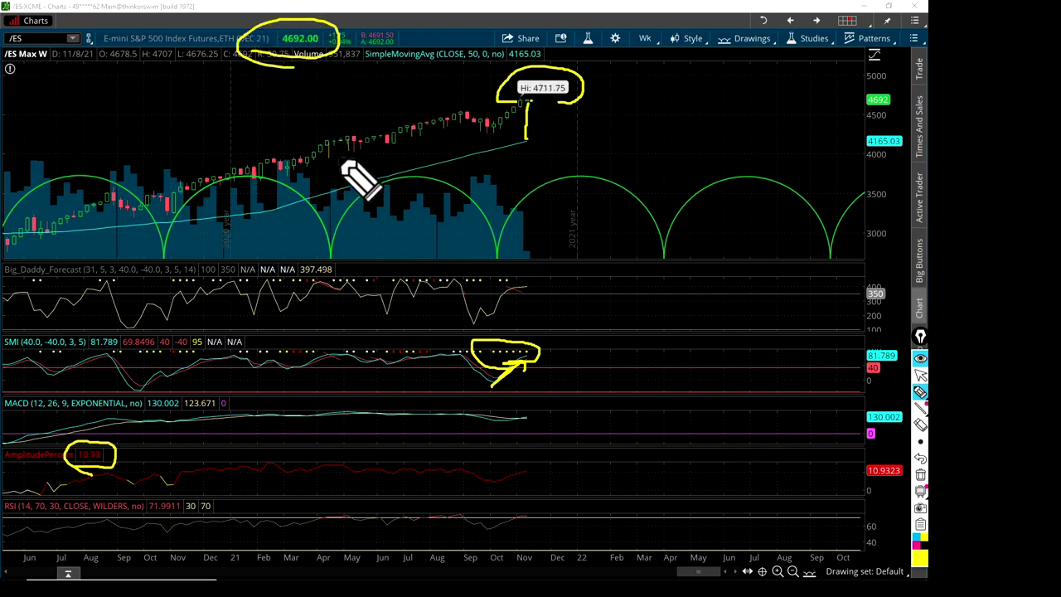
{"action": "mouse_move", "coordinate": [638, 89]}
{"action": "left_mouse_down"}
{"action": "mouse_move", "coordinate": [638, 120]}
{"action": "mouse_move", "coordinate": [666, 92]}
{"action": "mouse_move", "coordinate": [671, 117]}
{"action": "mouse_move", "coordinate": [683, 90]}
{"action": "mouse_move", "coordinate": [694, 113]}
{"action": "mouse_move", "coordinate": [706, 86]}
{"action": "left_mouse_up"}
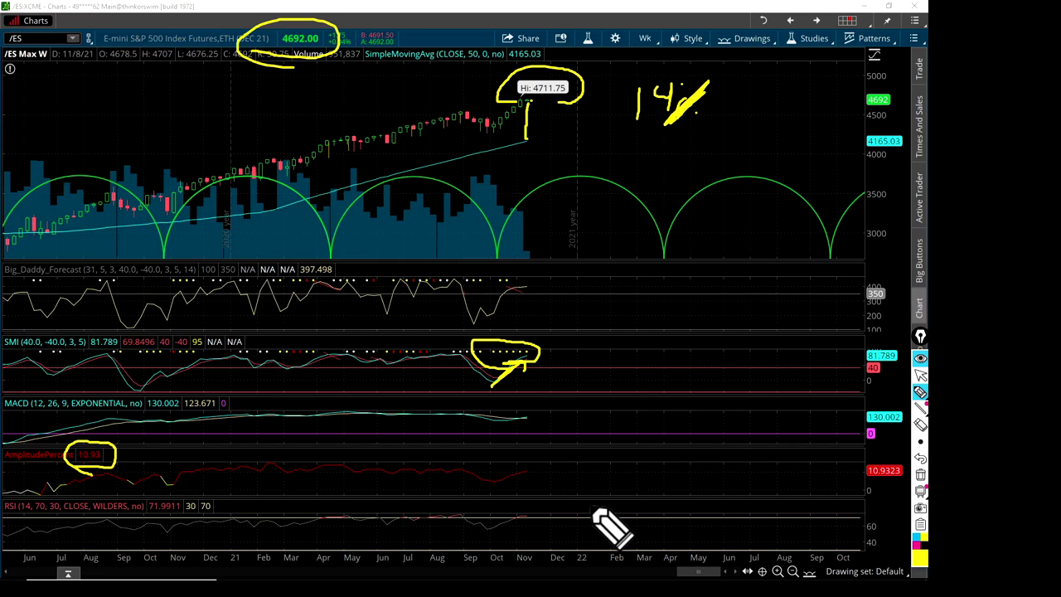
Step: Clear the drawings, dash the latest ends of the Big_Daddy_Forecast and SMI lines, and mark vertical strokes around the latest weekly candle
{"action": "key", "text": "ctrl+shift+x"}
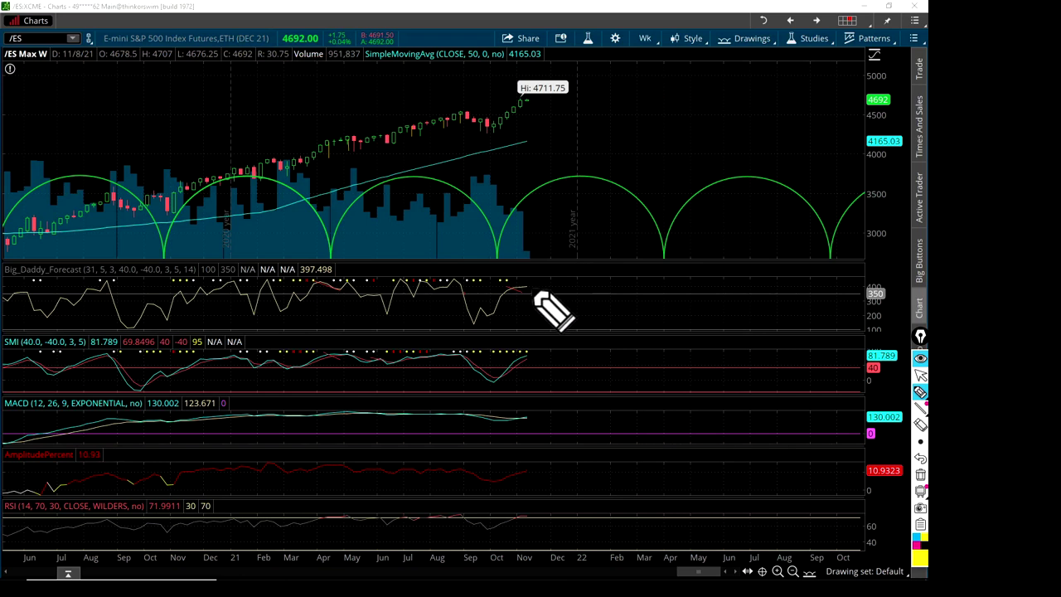
{"action": "left_click_drag", "start_coordinate": [532, 287], "coordinate": [541, 287]}
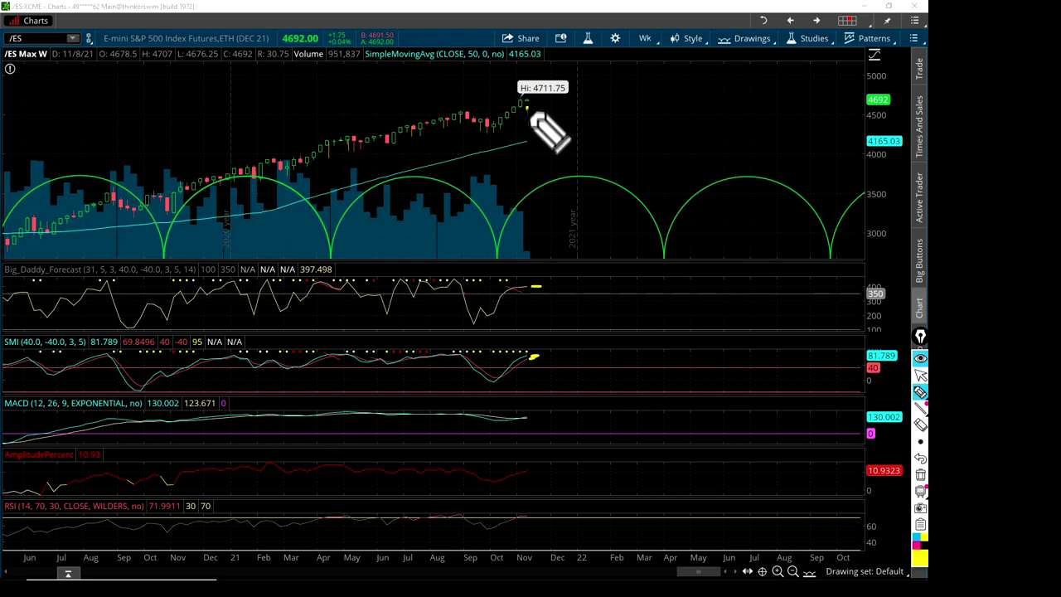
{"action": "left_click_drag", "start_coordinate": [528, 106], "coordinate": [527, 123]}
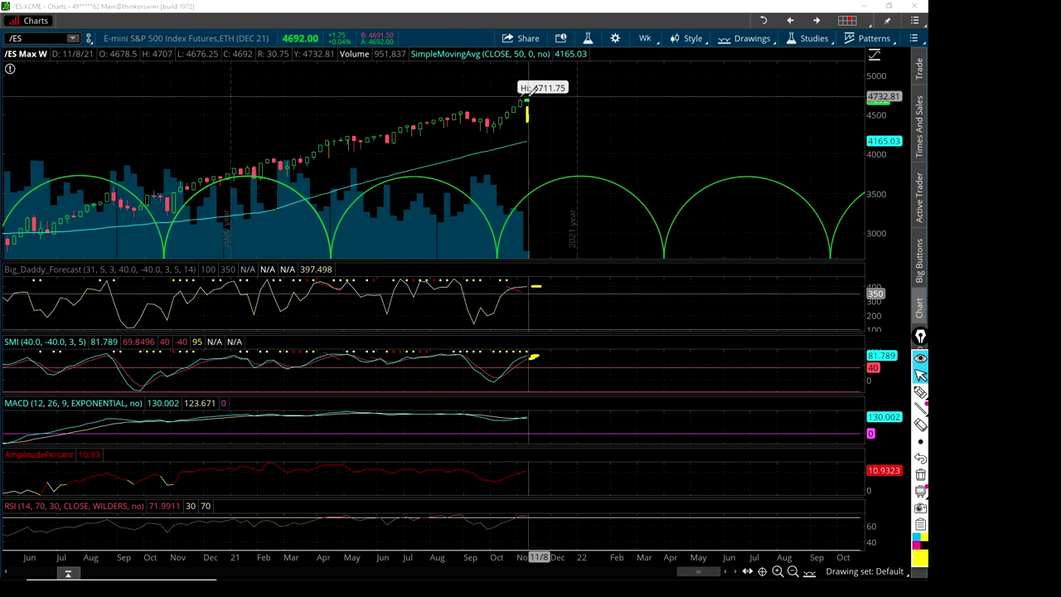
{"action": "left_click", "coordinate": [919, 392]}
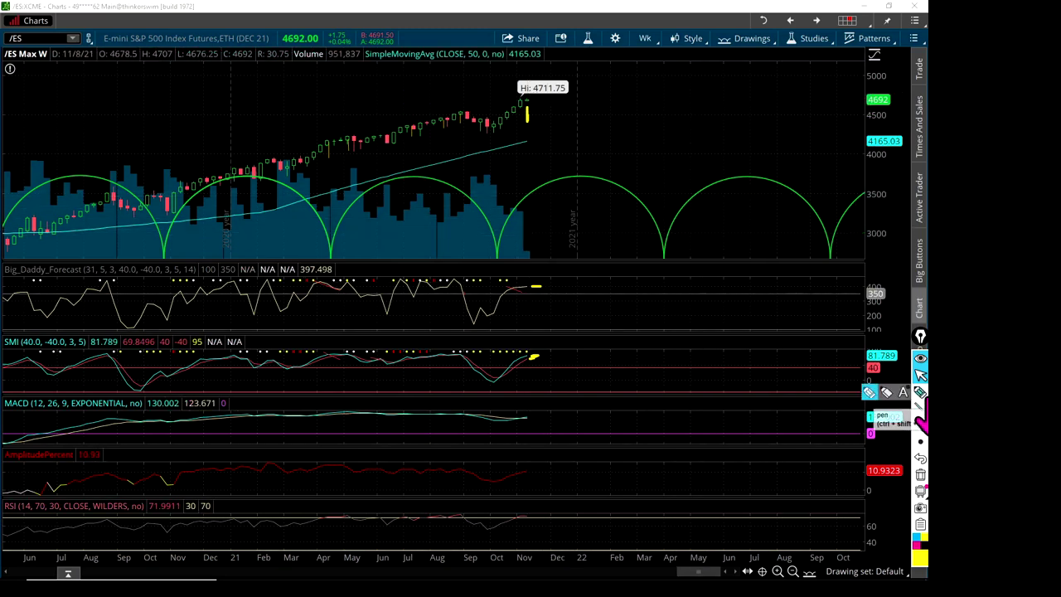
{"action": "left_click", "coordinate": [918, 396]}
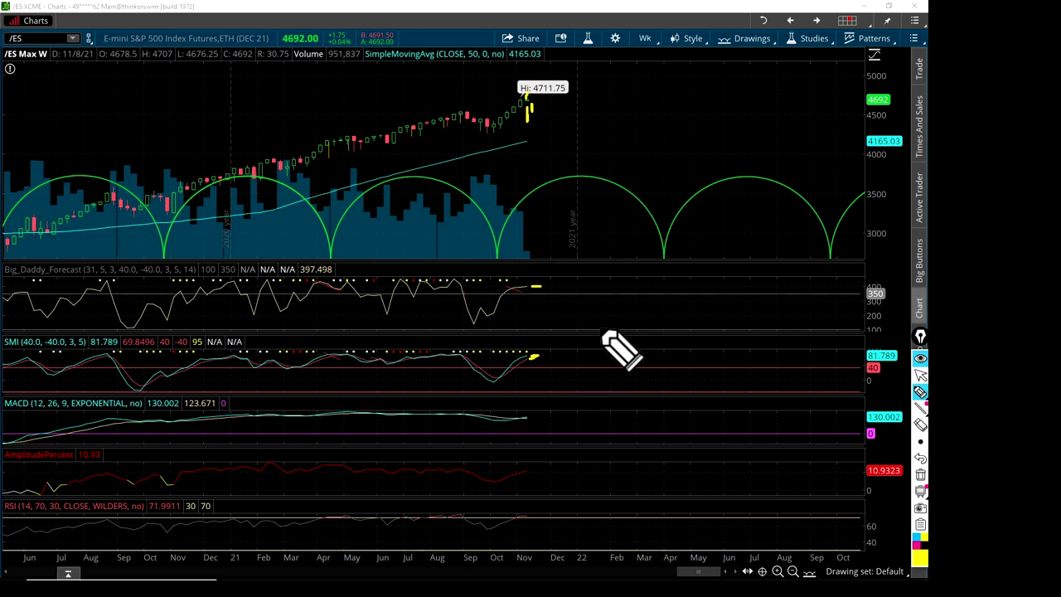
Step: Switch the chart to the 20 D : 1h timeframe, circle the 1h label, and trace the price swings up to the latest candle
{"action": "left_click", "coordinate": [646, 39]}
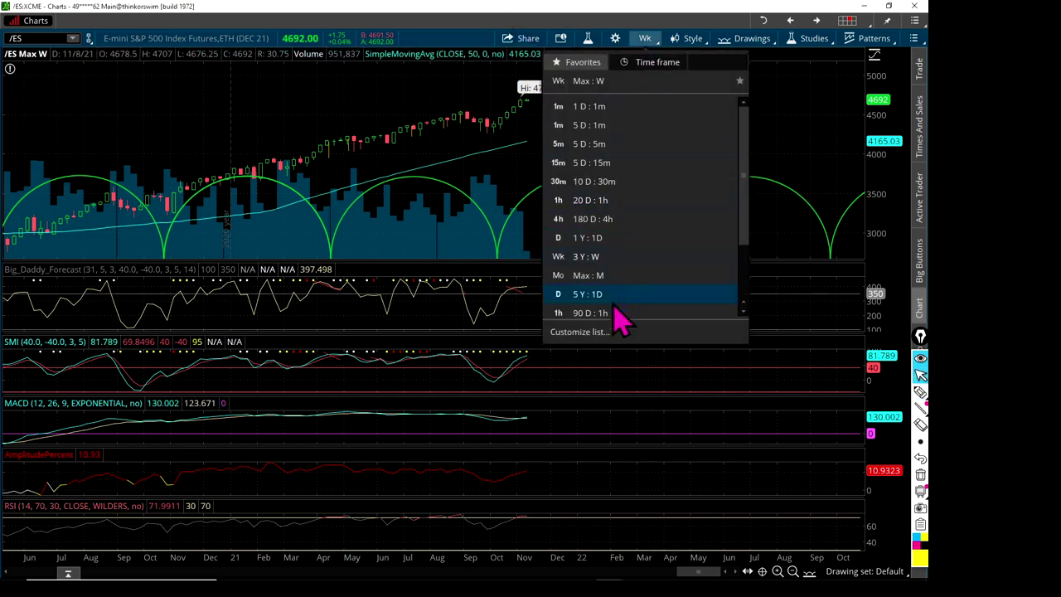
{"action": "left_click", "coordinate": [611, 206]}
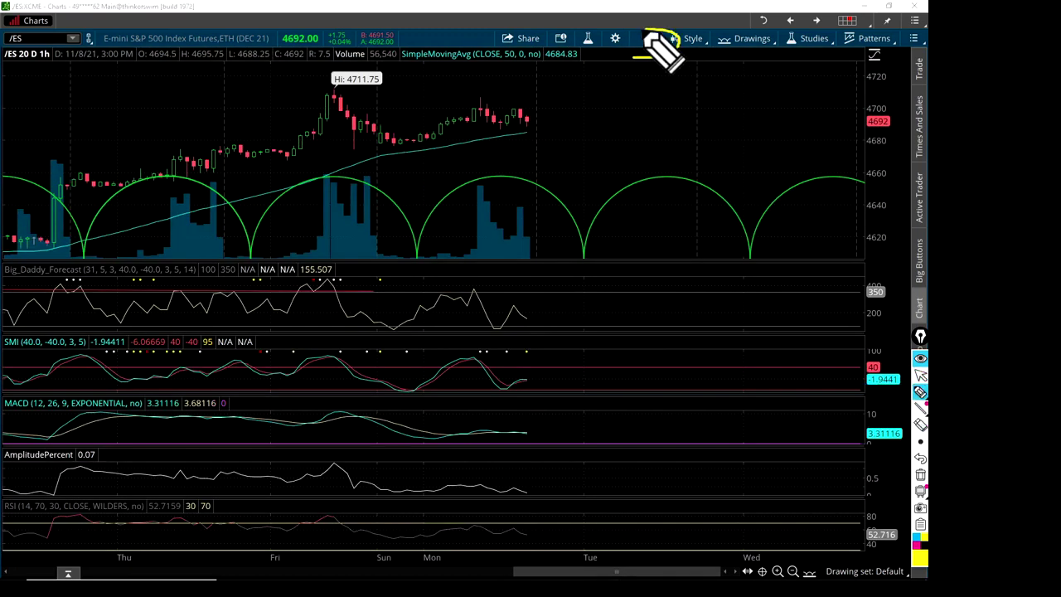
{"action": "left_click_drag", "start_coordinate": [663, 51], "coordinate": [661, 72]}
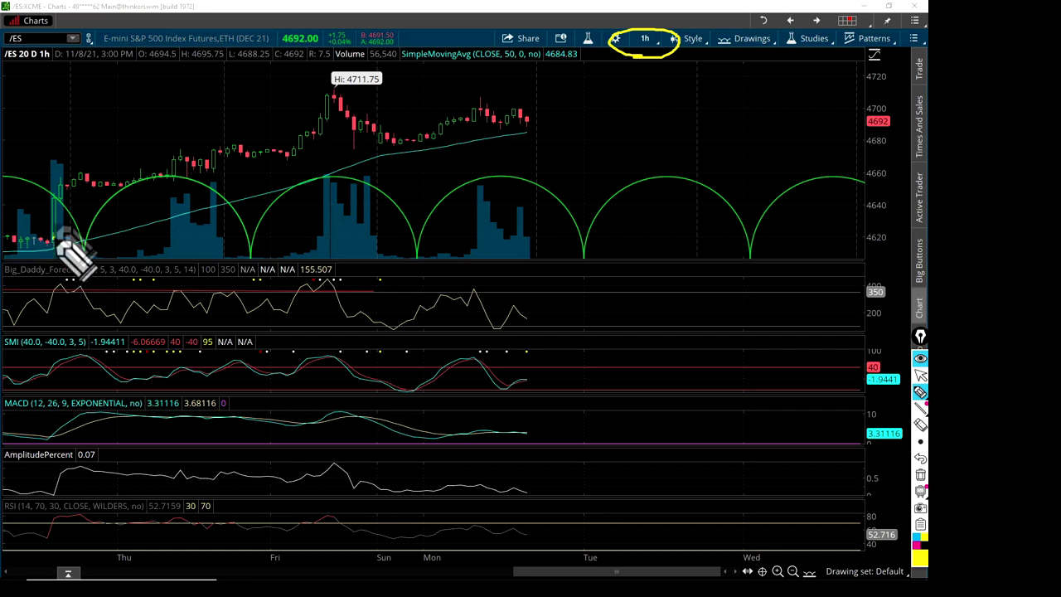
{"action": "mouse_move", "coordinate": [54, 238]}
{"action": "left_mouse_down"}
{"action": "mouse_move", "coordinate": [161, 177]}
{"action": "mouse_move", "coordinate": [290, 154]}
{"action": "mouse_move", "coordinate": [334, 98]}
{"action": "mouse_move", "coordinate": [388, 139]}
{"action": "mouse_move", "coordinate": [509, 118]}
{"action": "mouse_move", "coordinate": [527, 126]}
{"action": "left_mouse_up"}
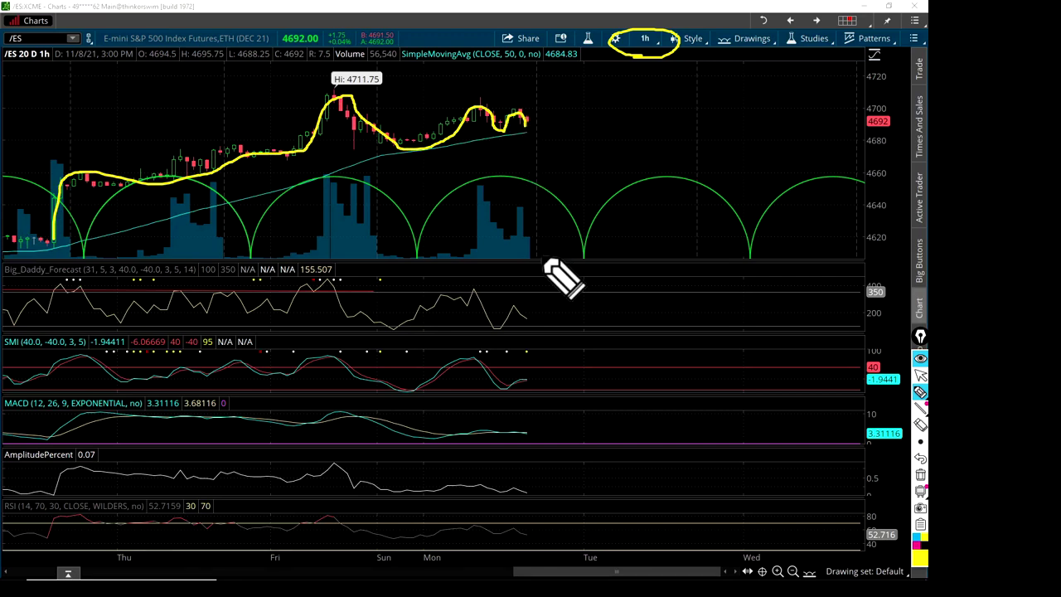
Step: Clear the drawings and trace the previous week's hourly price swings from the first Thursday up to the Wednesday breakout
{"action": "left_click_drag", "start_coordinate": [590, 573], "coordinate": [550, 573]}
{"action": "key", "text": "ctrl+shift+c"}
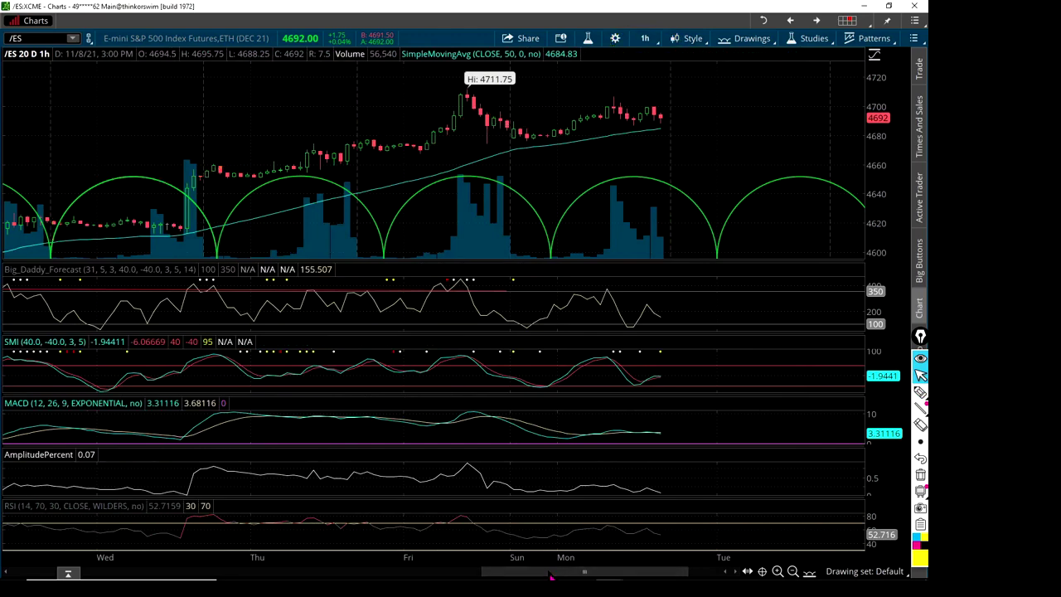
{"action": "left_click_drag", "start_coordinate": [550, 574], "coordinate": [405, 574]}
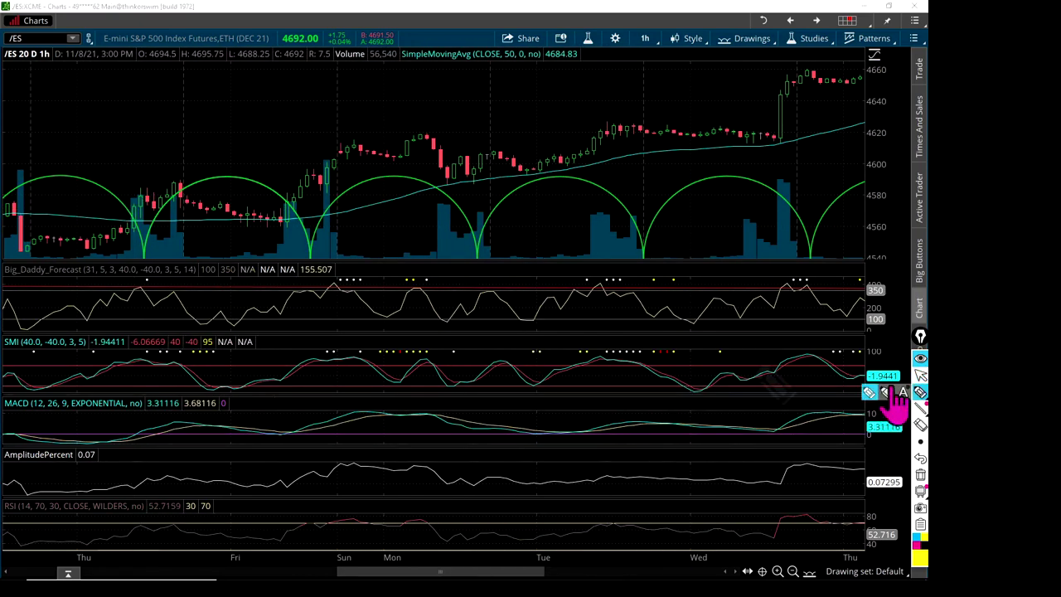
{"action": "left_click", "coordinate": [896, 391]}
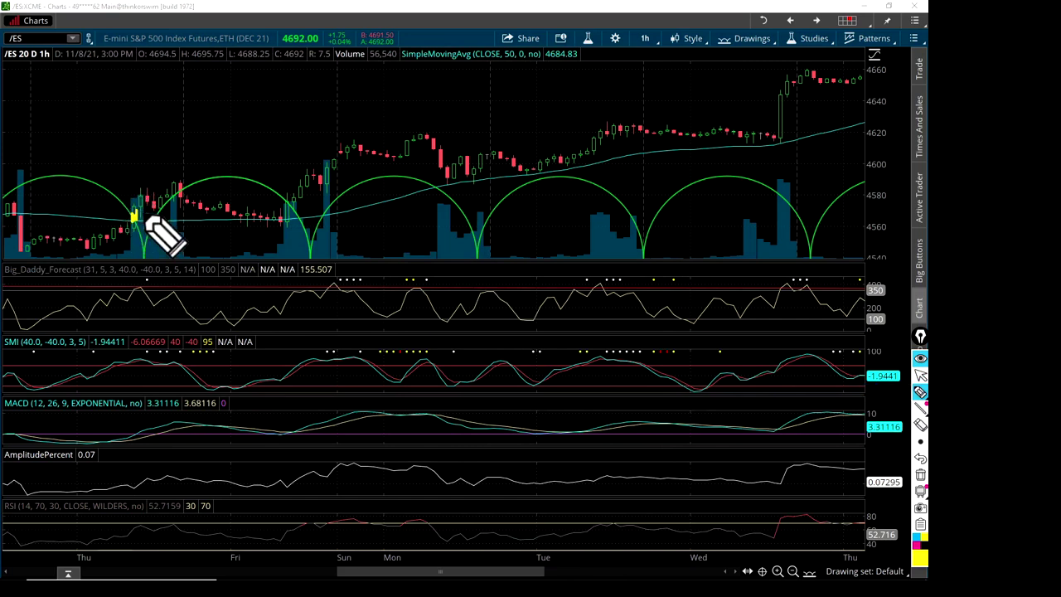
{"action": "mouse_move", "coordinate": [132, 217]}
{"action": "left_mouse_down"}
{"action": "mouse_move", "coordinate": [336, 192]}
{"action": "mouse_move", "coordinate": [147, 216]}
{"action": "mouse_move", "coordinate": [236, 207]}
{"action": "mouse_move", "coordinate": [303, 218]}
{"action": "mouse_move", "coordinate": [386, 150]}
{"action": "mouse_move", "coordinate": [465, 180]}
{"action": "mouse_move", "coordinate": [615, 149]}
{"action": "mouse_move", "coordinate": [779, 137]}
{"action": "left_mouse_up"}
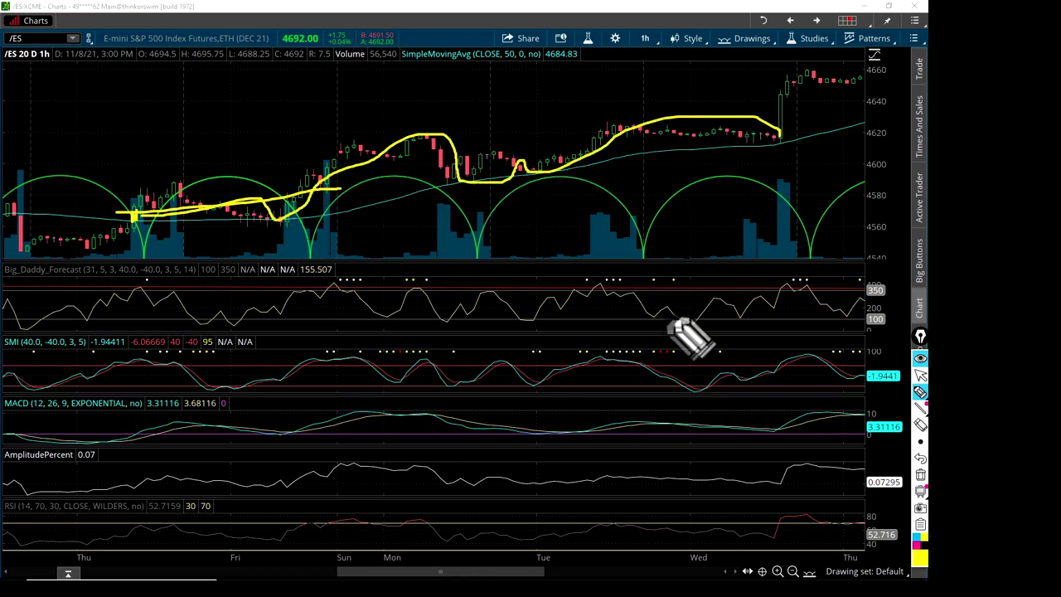
Step: Clear the trace, return to the latest hourly candles, draw a downward arrow from Monday's high through the moving average, and underline the Sunday-Monday low
{"action": "left_click_drag", "start_coordinate": [497, 571], "coordinate": [673, 571]}
{"action": "key", "text": "Delete"}
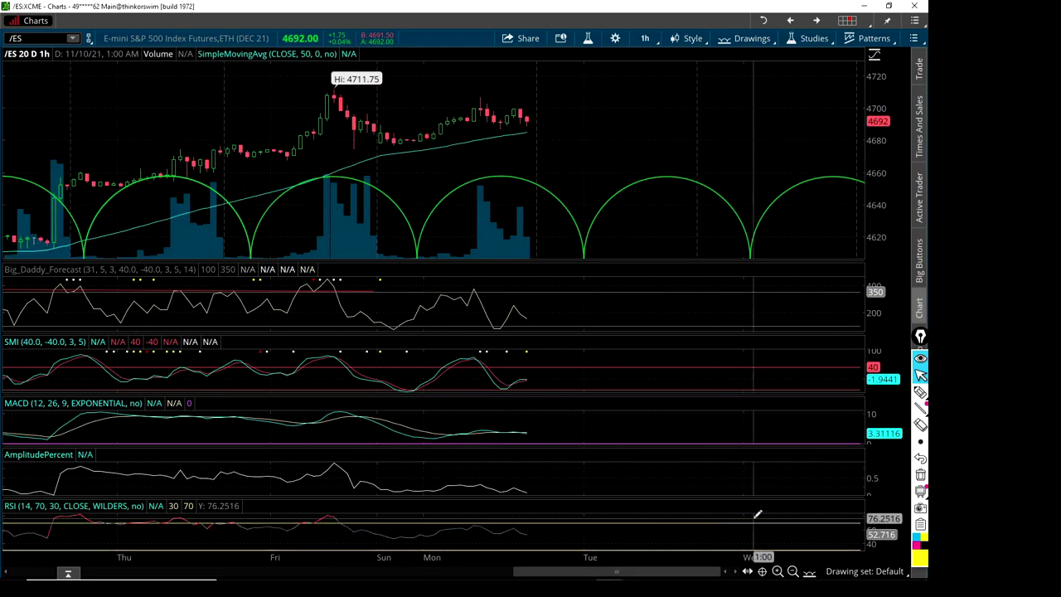
{"action": "left_click", "coordinate": [920, 392]}
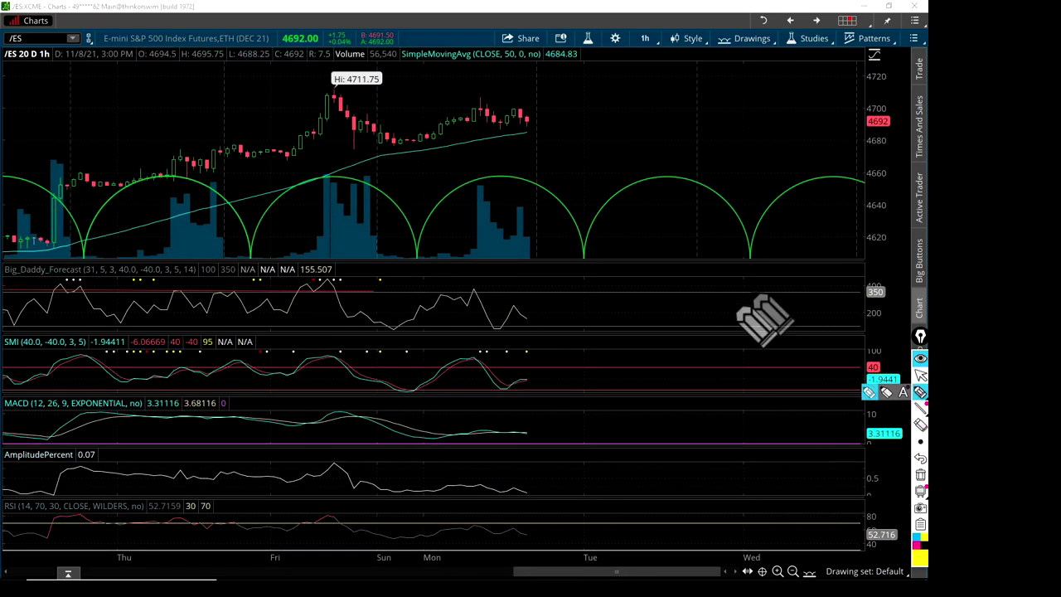
{"action": "left_click_drag", "start_coordinate": [486, 110], "coordinate": [553, 160]}
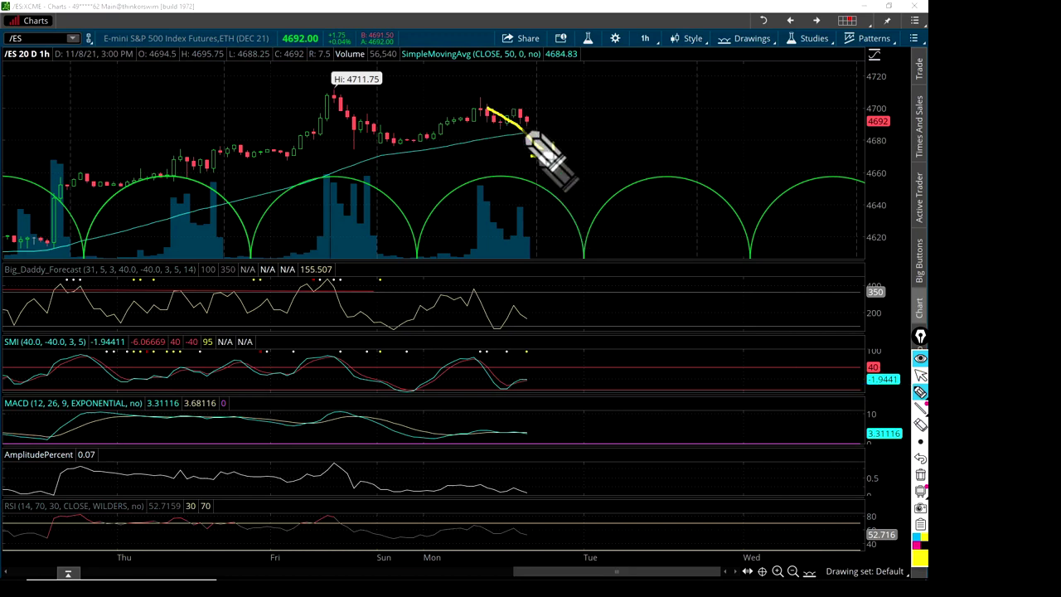
{"action": "left_click_drag", "start_coordinate": [394, 143], "coordinate": [425, 142]}
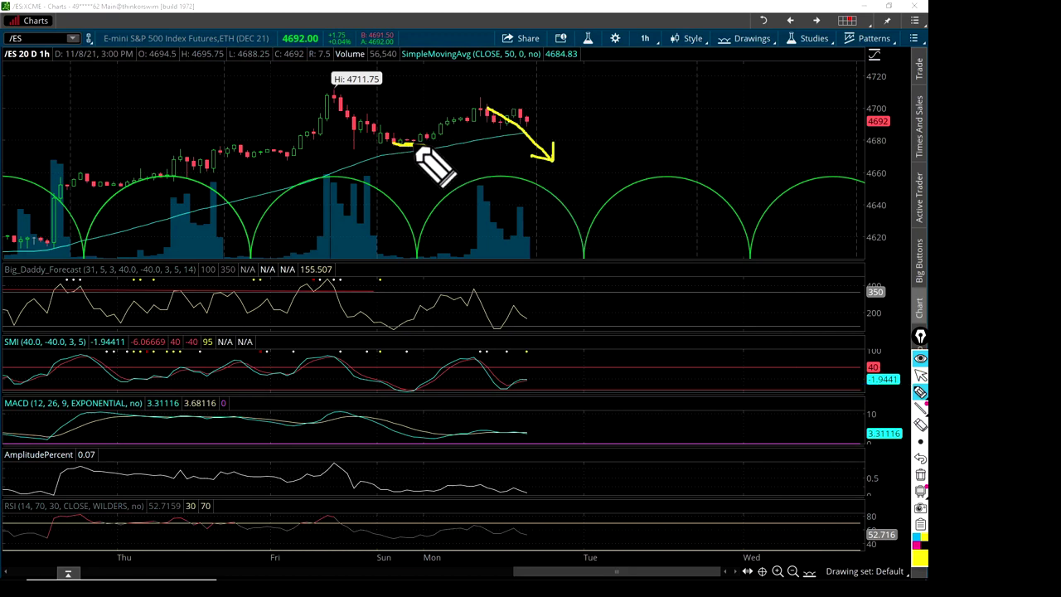
Step: Clear the drawings, handwrite MES above the Thursday candles, and draw a bold upward arrow from Monday's volume bars toward Tuesday
{"action": "key", "text": "Escape"}
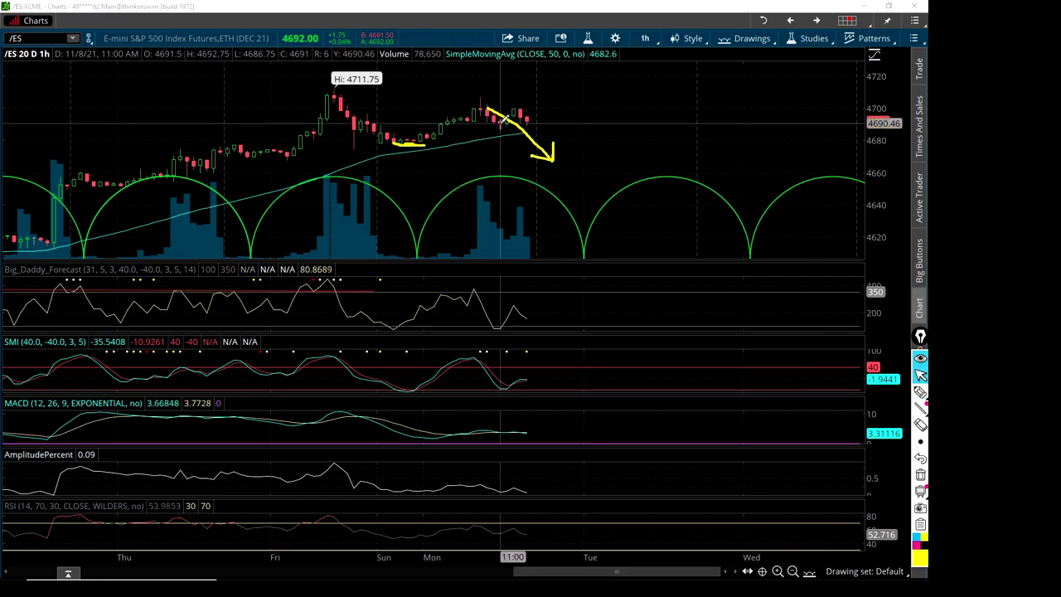
{"action": "left_click", "coordinate": [920, 392]}
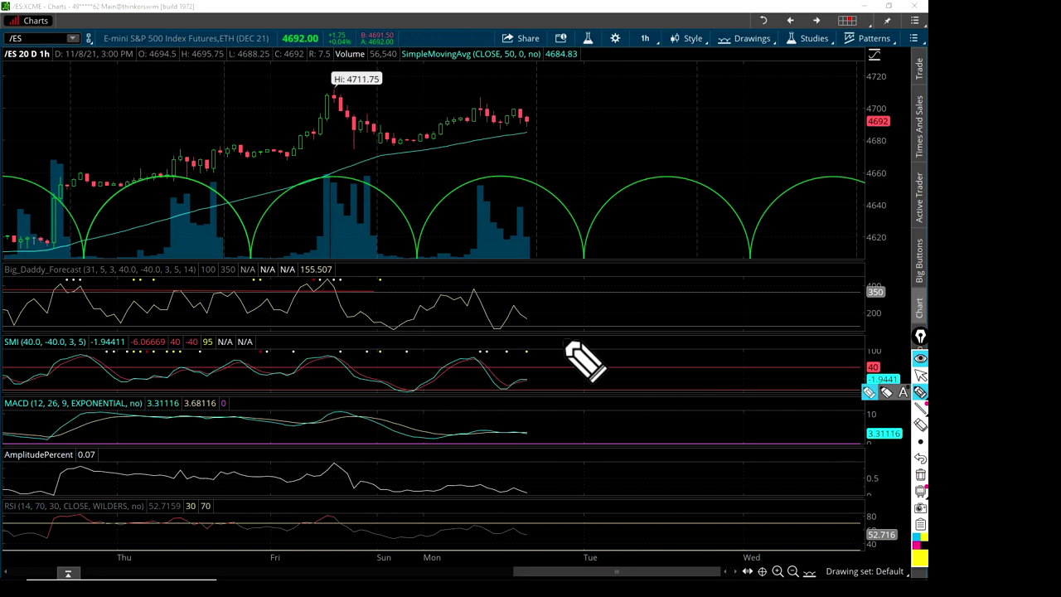
{"action": "mouse_move", "coordinate": [40, 122]}
{"action": "left_mouse_down"}
{"action": "mouse_move", "coordinate": [49, 90]}
{"action": "mouse_move", "coordinate": [76, 98]}
{"action": "mouse_move", "coordinate": [77, 116]}
{"action": "left_mouse_up"}
{"action": "mouse_move", "coordinate": [86, 91]}
{"action": "left_mouse_down"}
{"action": "mouse_move", "coordinate": [87, 108]}
{"action": "mouse_move", "coordinate": [101, 89]}
{"action": "mouse_move", "coordinate": [103, 121]}
{"action": "left_mouse_up"}
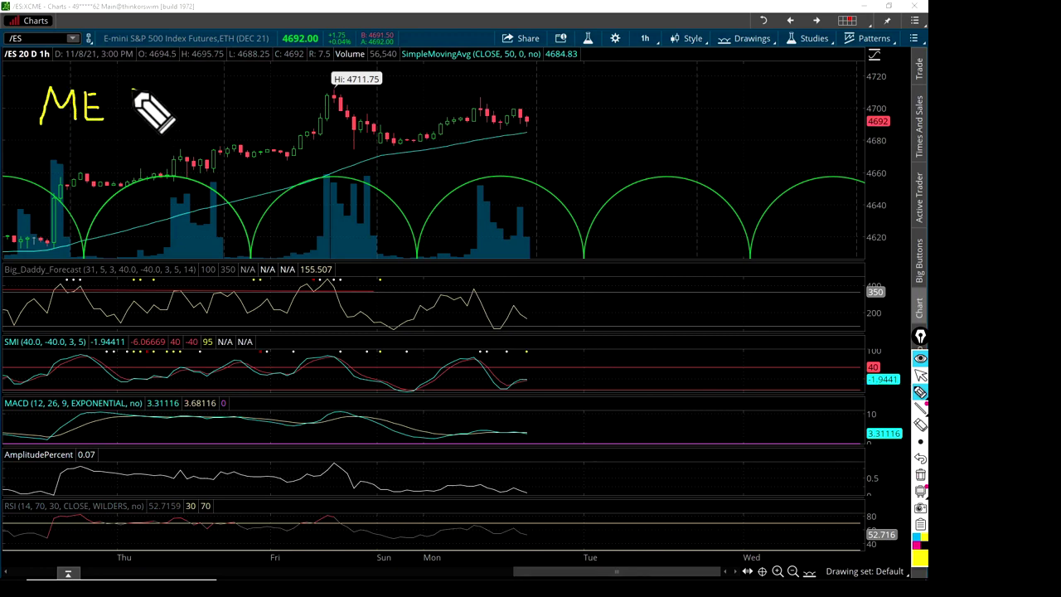
{"action": "left_click_drag", "start_coordinate": [147, 93], "coordinate": [120, 123]}
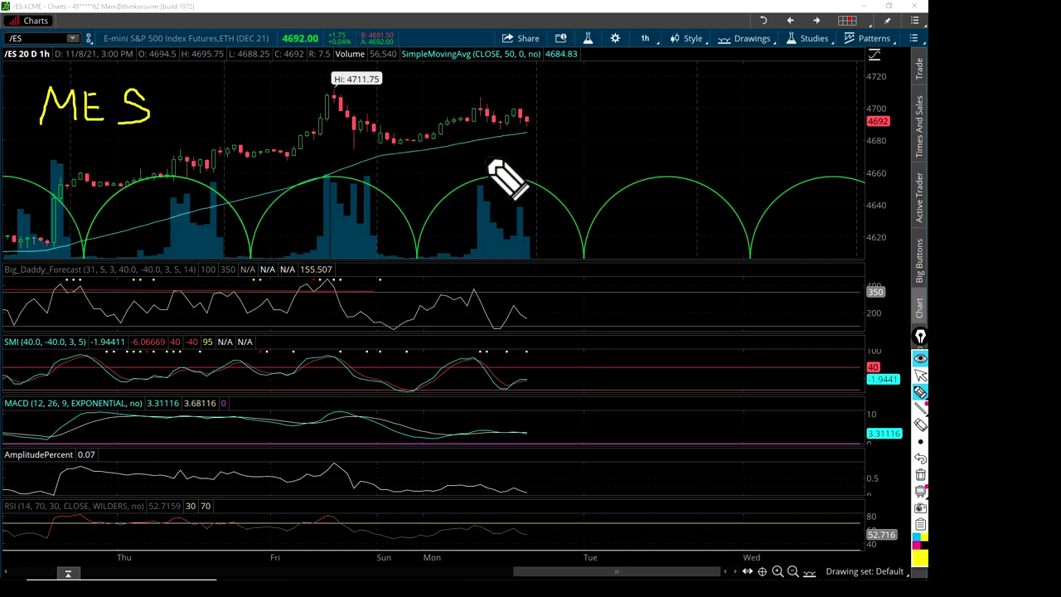
{"action": "mouse_move", "coordinate": [487, 257]}
{"action": "left_mouse_down"}
{"action": "mouse_move", "coordinate": [629, 133]}
{"action": "mouse_move", "coordinate": [607, 135]}
{"action": "mouse_move", "coordinate": [640, 176]}
{"action": "mouse_move", "coordinate": [661, 150]}
{"action": "mouse_move", "coordinate": [602, 223]}
{"action": "mouse_move", "coordinate": [547, 262]}
{"action": "mouse_move", "coordinate": [556, 217]}
{"action": "mouse_move", "coordinate": [639, 138]}
{"action": "mouse_move", "coordinate": [568, 209]}
{"action": "mouse_move", "coordinate": [569, 225]}
{"action": "mouse_move", "coordinate": [521, 253]}
{"action": "mouse_move", "coordinate": [502, 237]}
{"action": "mouse_move", "coordinate": [570, 186]}
{"action": "mouse_move", "coordinate": [507, 215]}
{"action": "left_mouse_up"}
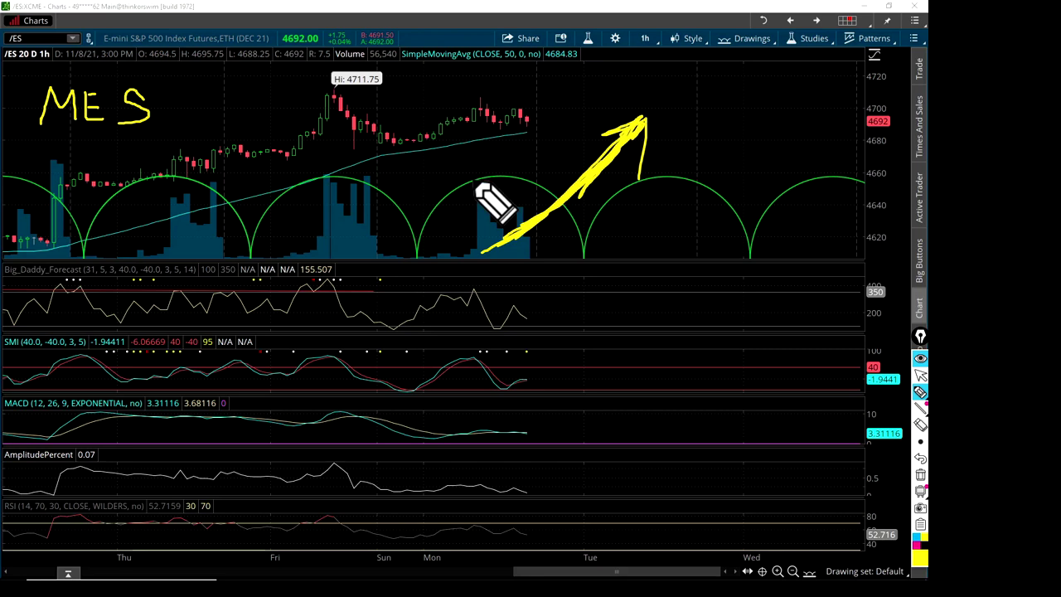
Step: Clear the drawings, arrow price down through the extended moving average, circle the latest SMI dot, and line the Big_Daddy_Forecast 350 level
{"action": "key", "text": "Delete"}
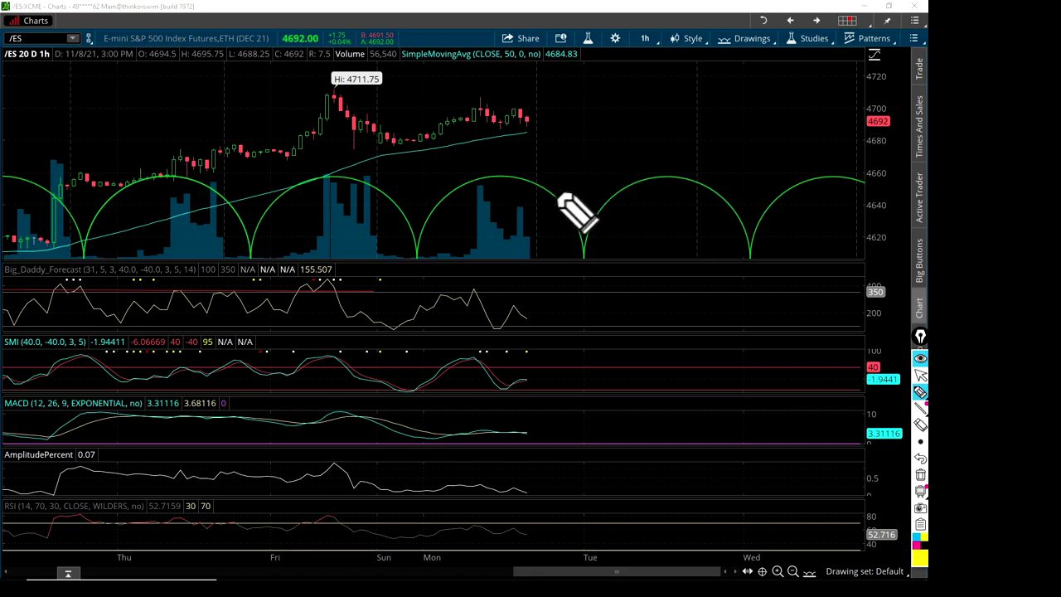
{"action": "mouse_move", "coordinate": [522, 133]}
{"action": "left_mouse_down"}
{"action": "mouse_move", "coordinate": [594, 124]}
{"action": "mouse_move", "coordinate": [550, 140]}
{"action": "mouse_move", "coordinate": [572, 154]}
{"action": "mouse_move", "coordinate": [557, 153]}
{"action": "left_mouse_up"}
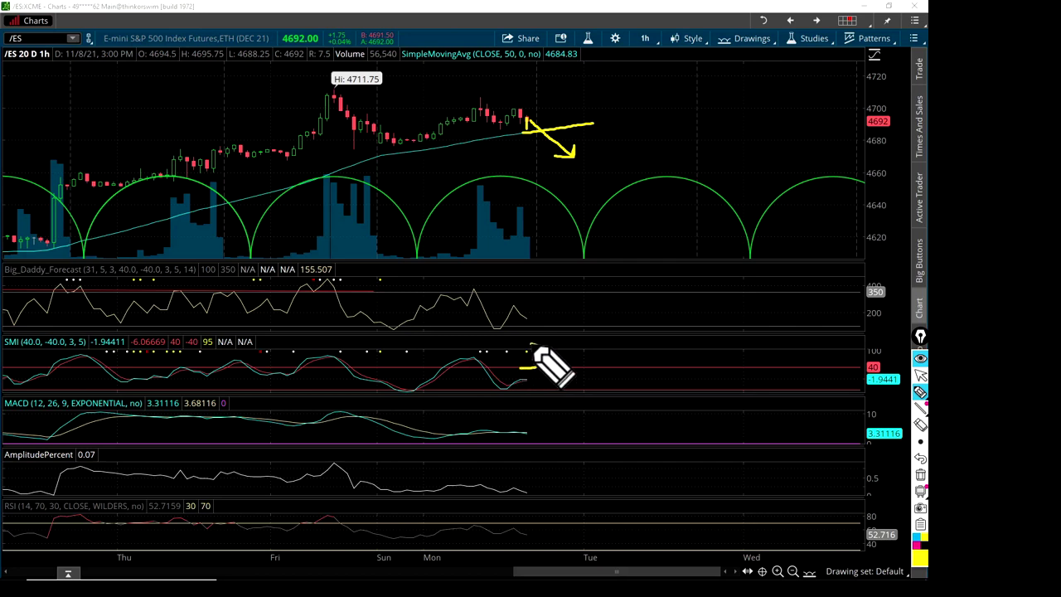
{"action": "left_click_drag", "start_coordinate": [539, 351], "coordinate": [530, 371]}
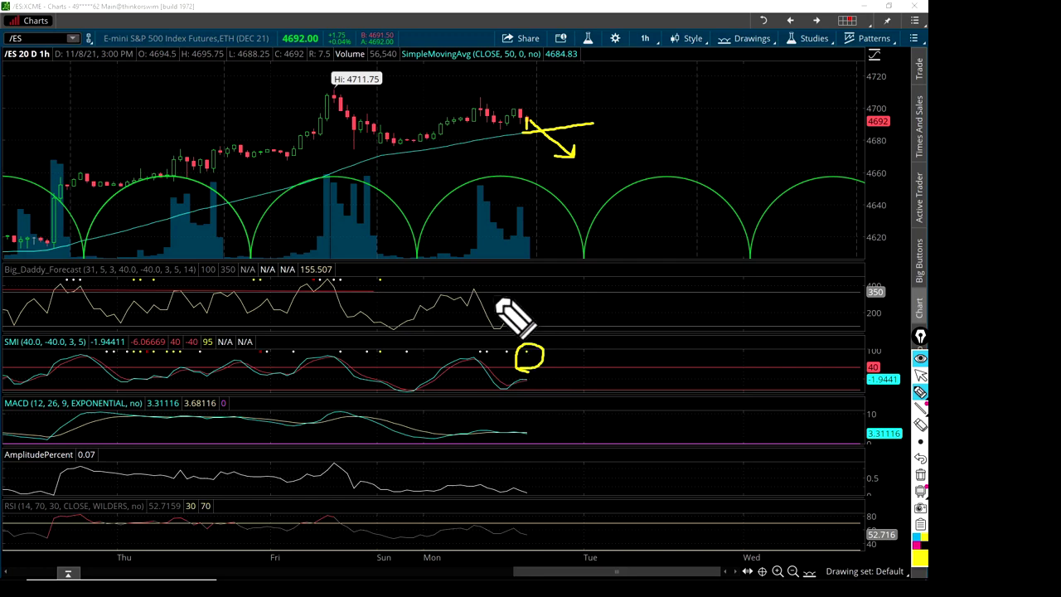
{"action": "mouse_move", "coordinate": [398, 290]}
{"action": "left_mouse_down"}
{"action": "mouse_move", "coordinate": [561, 290]}
{"action": "mouse_move", "coordinate": [412, 291]}
{"action": "mouse_move", "coordinate": [537, 292]}
{"action": "left_mouse_up"}
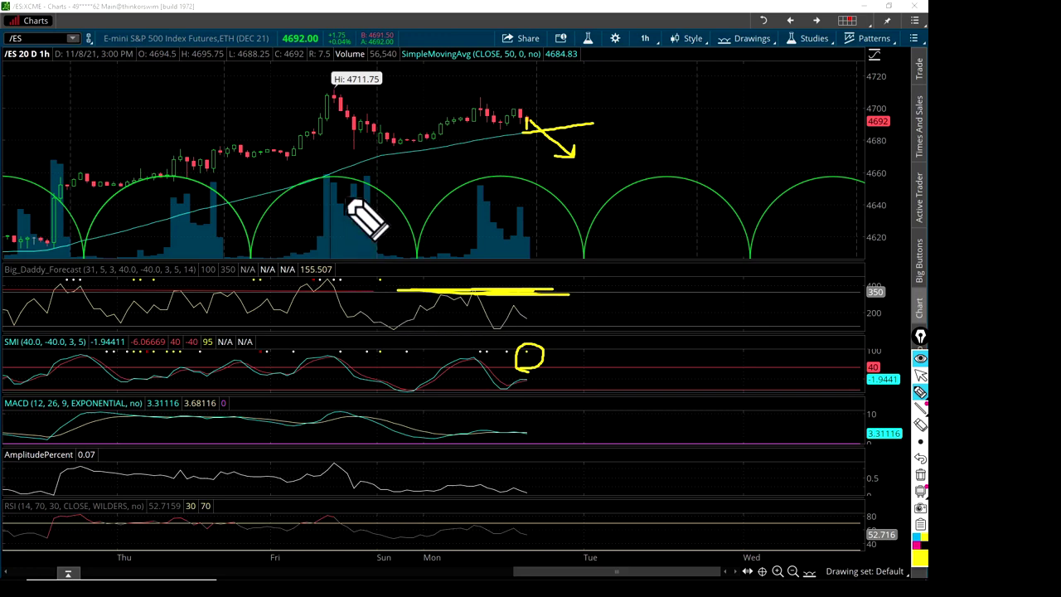
Step: Mark Friday's Big_Daddy_Forecast signal and the earlier dots, and draw a downward arrow from Friday's price high to the Sunday low
{"action": "key", "text": "Escape"}
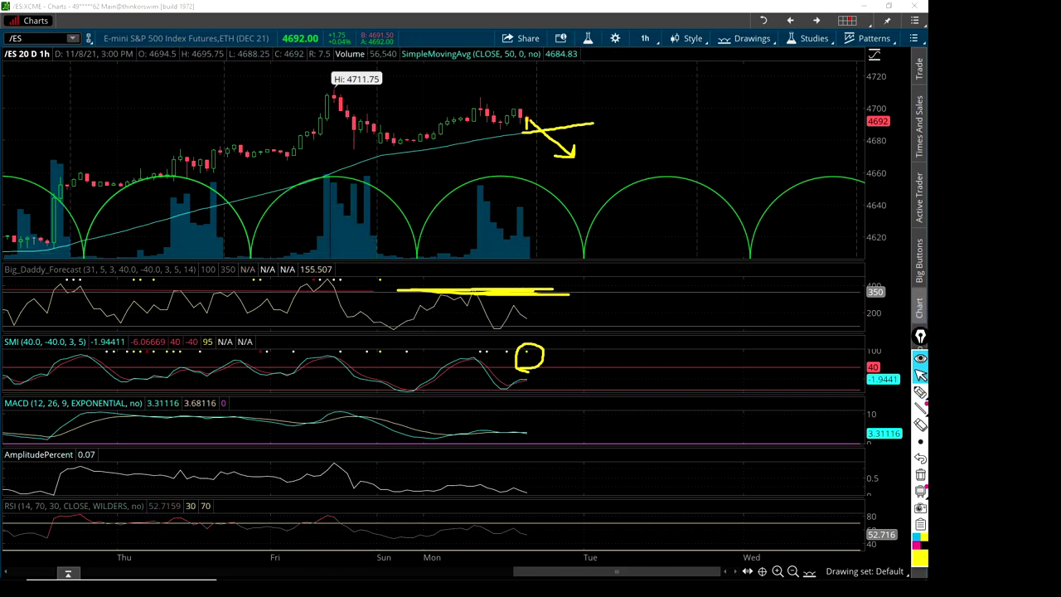
{"action": "left_click", "coordinate": [920, 391]}
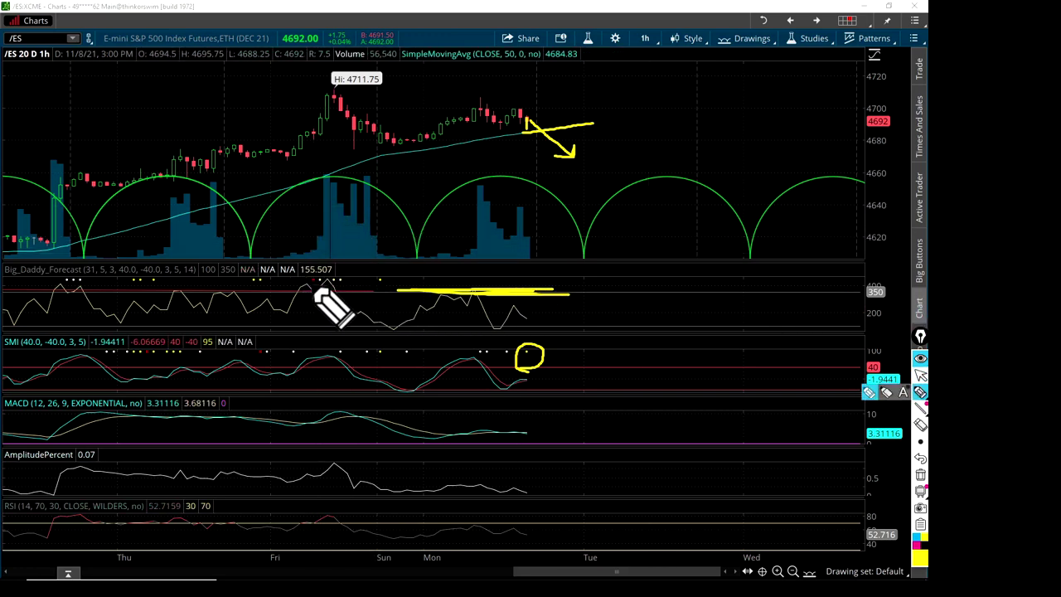
{"action": "left_click_drag", "start_coordinate": [311, 284], "coordinate": [312, 303]}
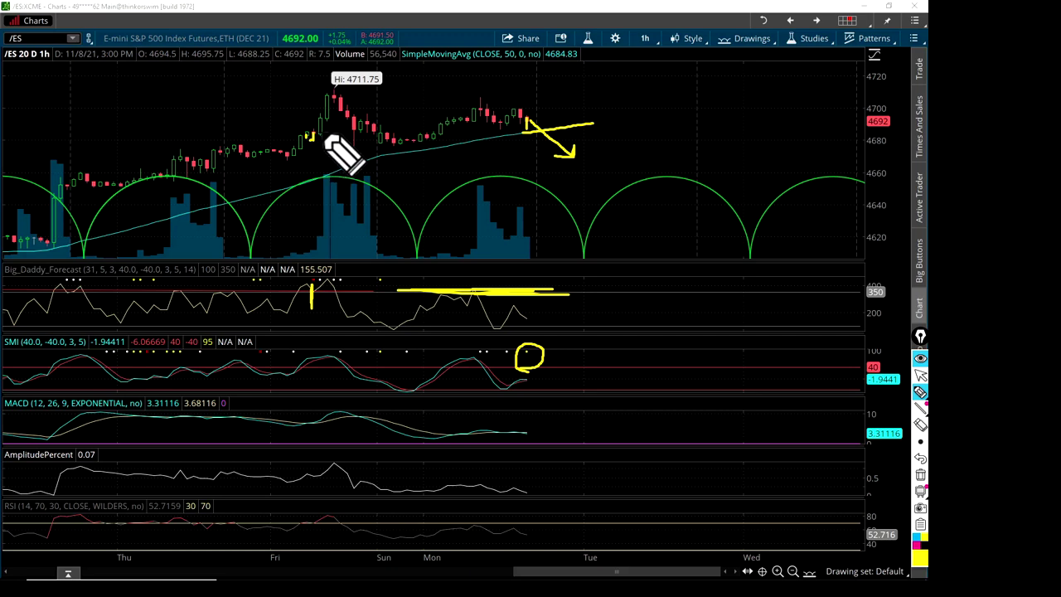
{"action": "mouse_move", "coordinate": [338, 99]}
{"action": "left_mouse_down"}
{"action": "mouse_move", "coordinate": [396, 150]}
{"action": "mouse_move", "coordinate": [386, 157]}
{"action": "left_mouse_up"}
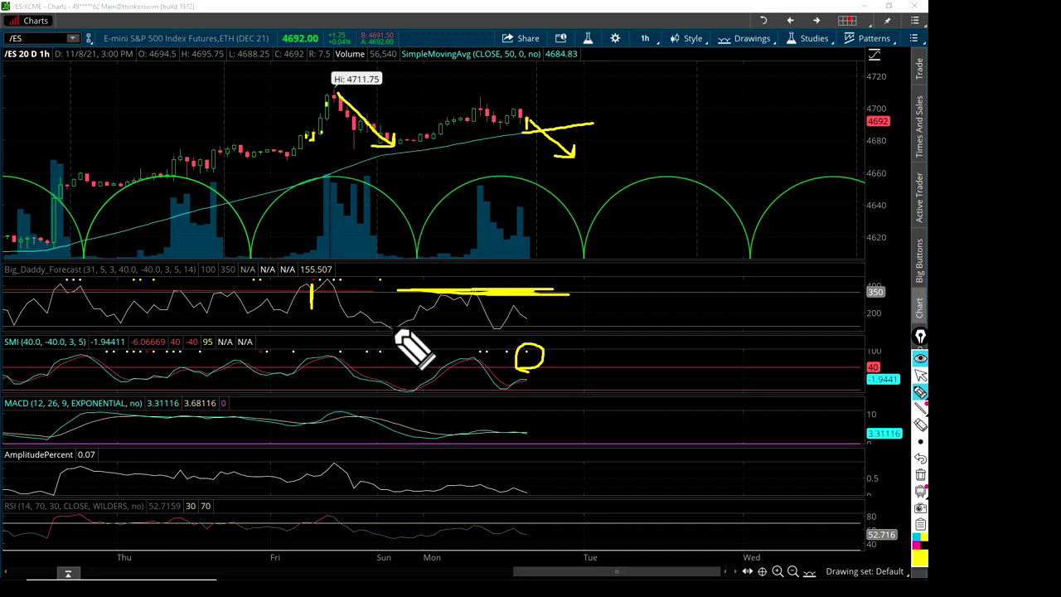
{"action": "left_click_drag", "start_coordinate": [249, 283], "coordinate": [264, 282]}
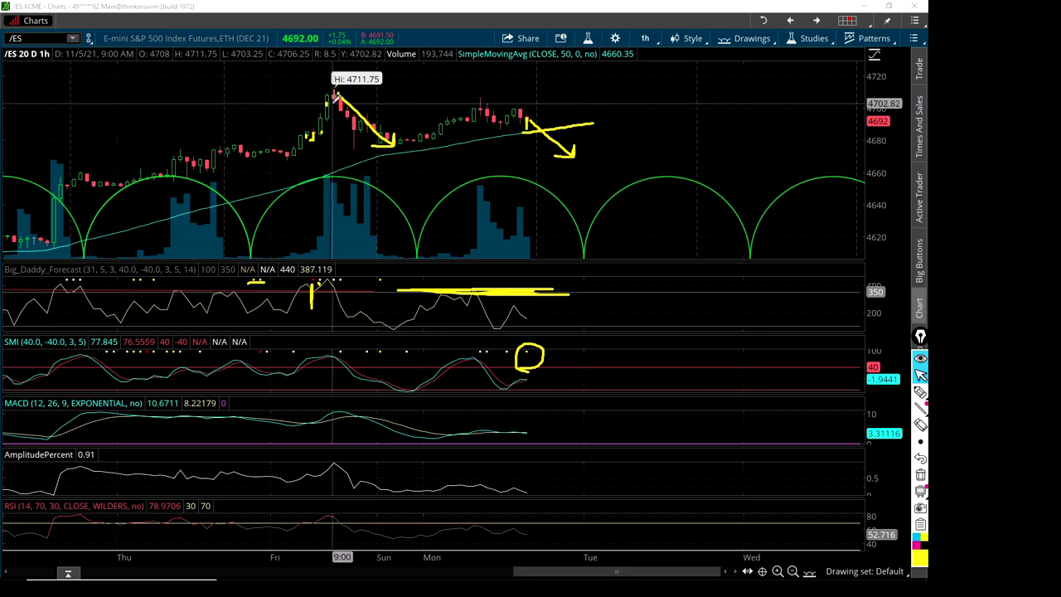
Step: Point an arrow at Friday's Big_Daddy_Forecast signal, circle Friday's high with a second arrow down, and re-circle the latest SMI dot
{"action": "left_click", "coordinate": [919, 408]}
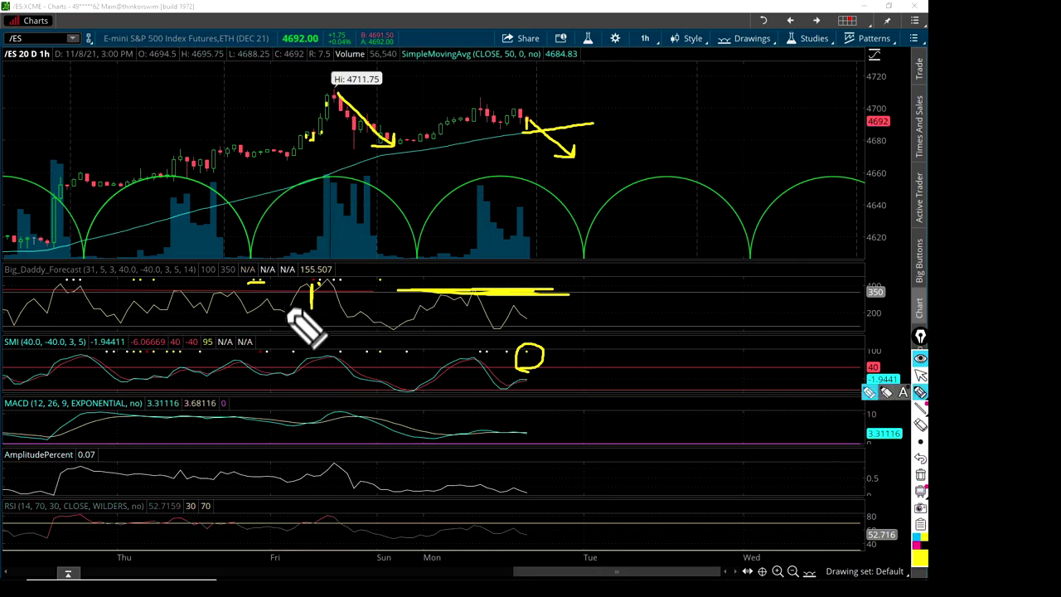
{"action": "left_click_drag", "start_coordinate": [317, 249], "coordinate": [314, 286]}
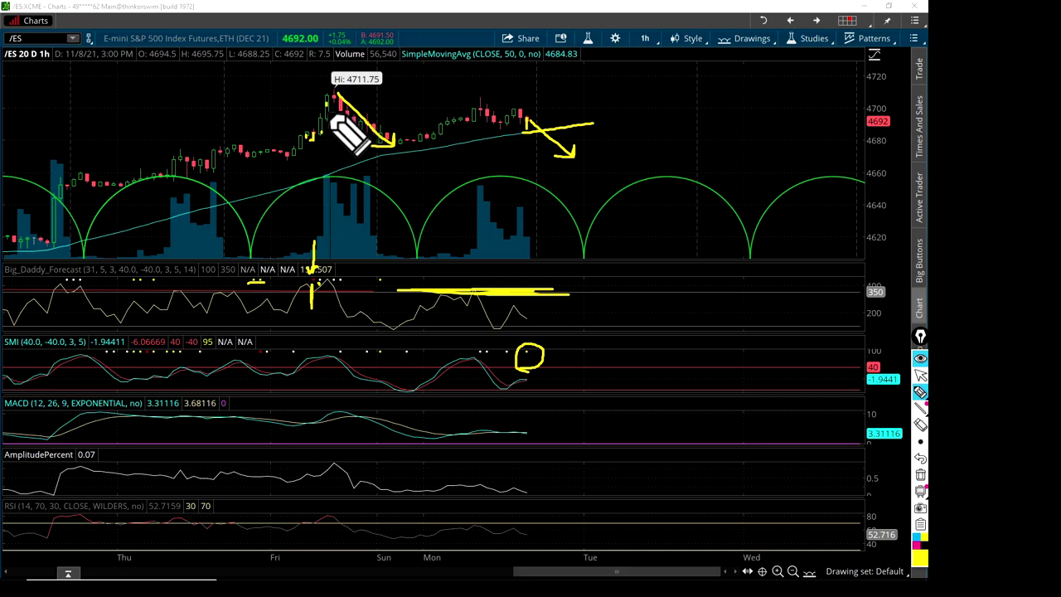
{"action": "mouse_move", "coordinate": [356, 106]}
{"action": "left_mouse_down"}
{"action": "mouse_move", "coordinate": [333, 92]}
{"action": "mouse_move", "coordinate": [380, 150]}
{"action": "mouse_move", "coordinate": [394, 144]}
{"action": "left_mouse_up"}
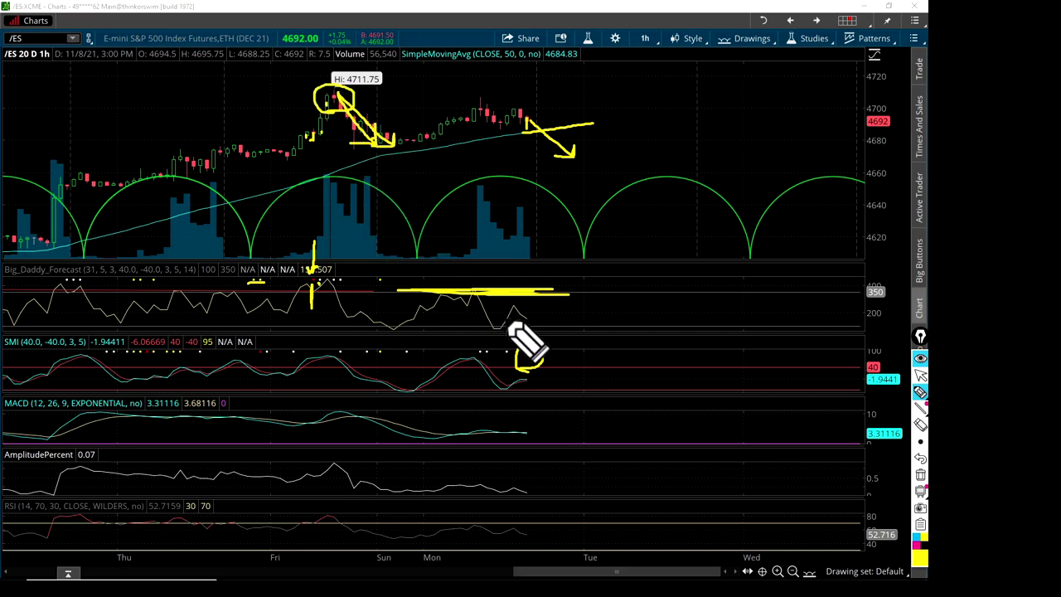
{"action": "left_click_drag", "start_coordinate": [542, 362], "coordinate": [522, 349]}
Step: Clear the drawings, extend a horizontal line from Monday's Big_Daddy_Forecast peak with dots above it, and dash the latest hourly price
{"action": "key", "text": "e"}
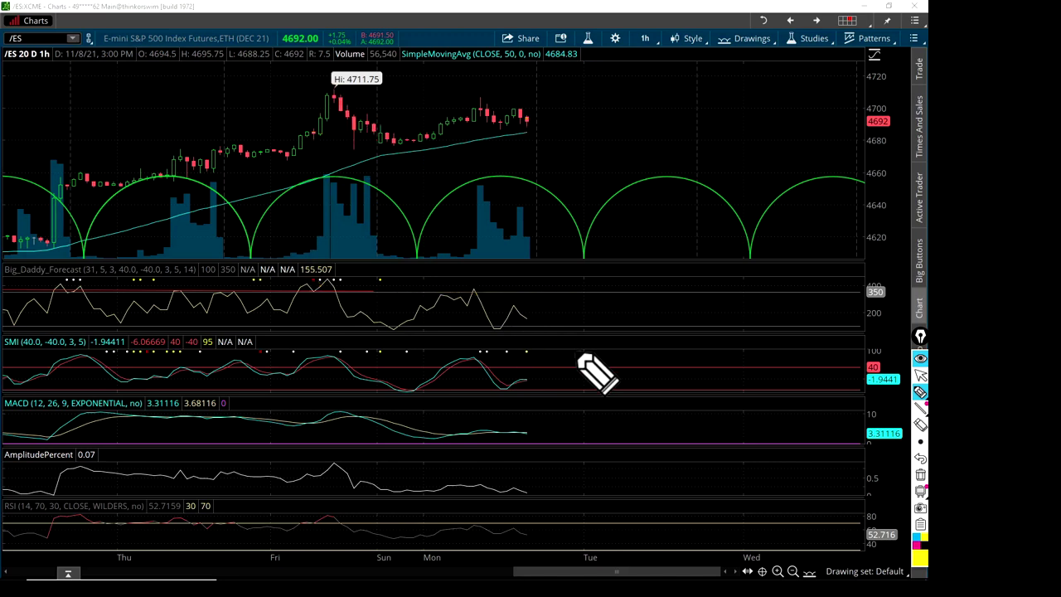
{"action": "left_click_drag", "start_coordinate": [474, 288], "coordinate": [542, 288]}
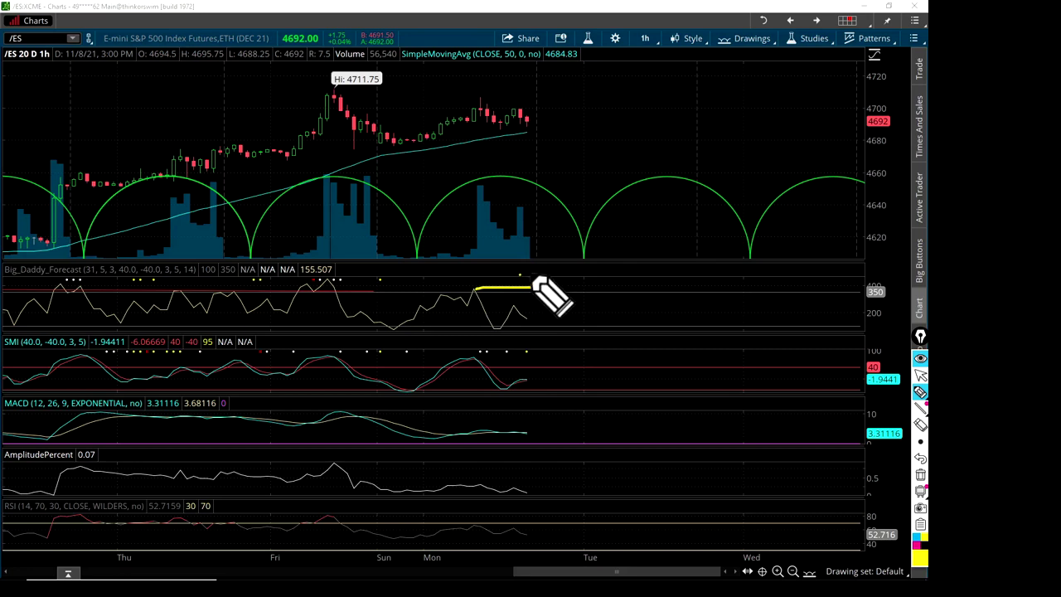
{"action": "left_click_drag", "start_coordinate": [532, 120], "coordinate": [566, 120]}
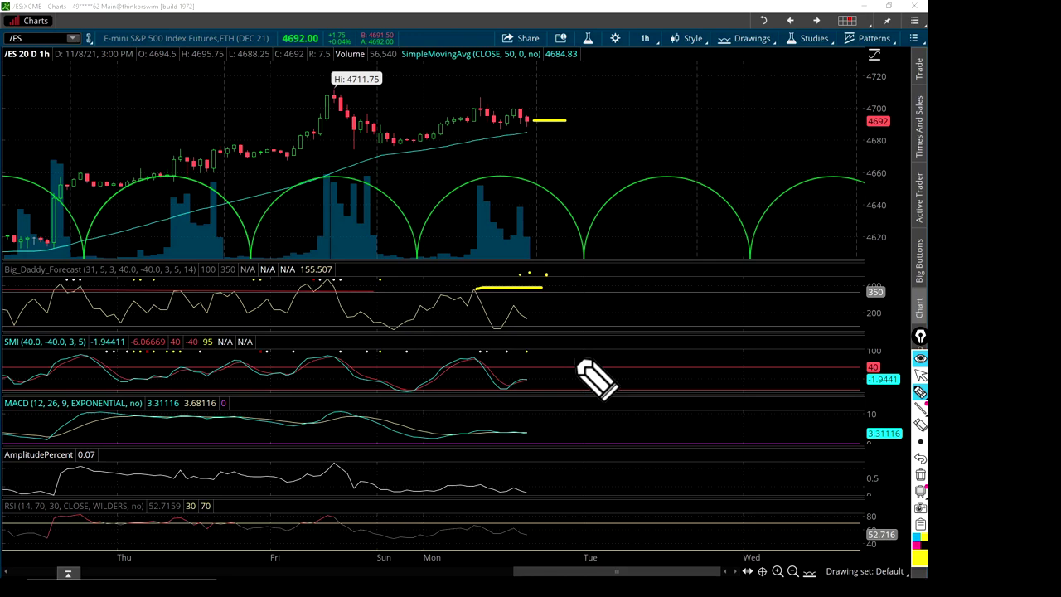
Step: Switch the chart to the 1 Y : 1D timeframe and sketch a zigzag over a flat baseline in the empty area after the latest candle
{"action": "left_click", "coordinate": [646, 41]}
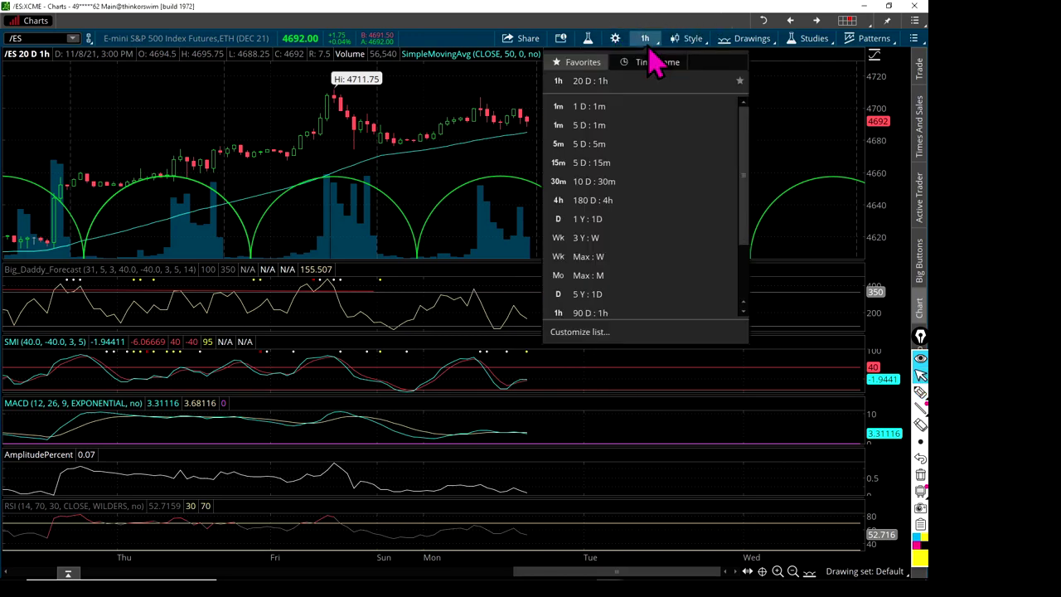
{"action": "left_click", "coordinate": [616, 221]}
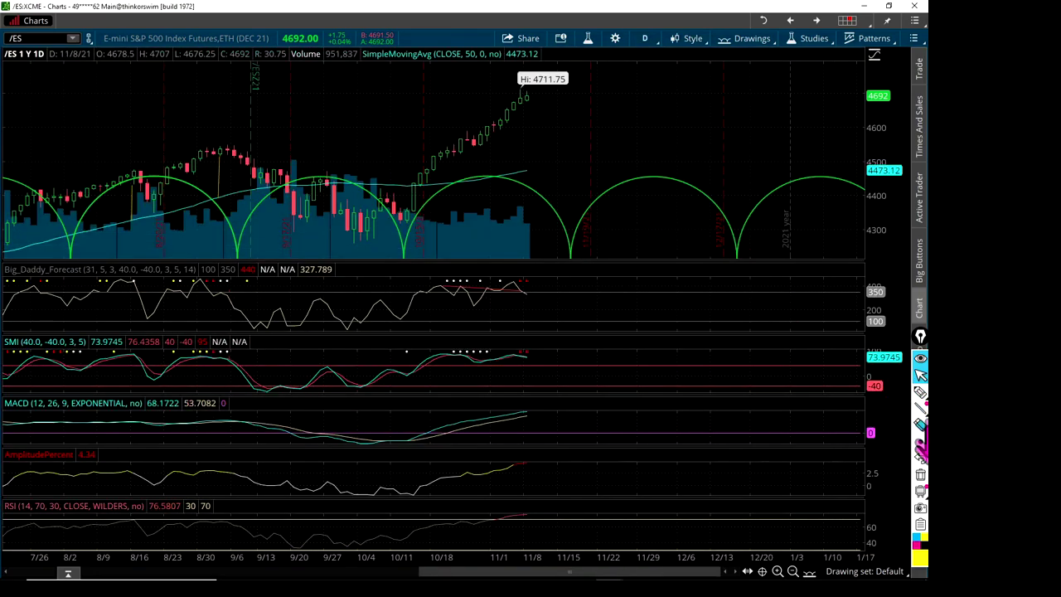
{"action": "left_click", "coordinate": [920, 391]}
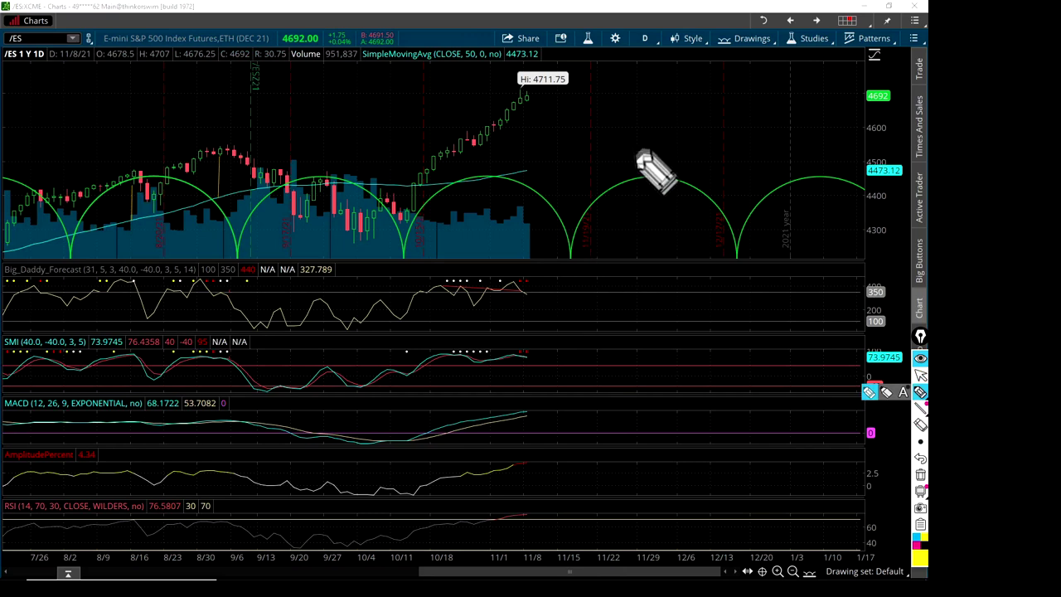
{"action": "left_click_drag", "start_coordinate": [632, 151], "coordinate": [731, 154]}
{"action": "mouse_move", "coordinate": [632, 136]}
{"action": "left_mouse_down"}
{"action": "mouse_move", "coordinate": [645, 131]}
{"action": "mouse_move", "coordinate": [671, 160]}
{"action": "mouse_move", "coordinate": [705, 158]}
{"action": "mouse_move", "coordinate": [723, 122]}
{"action": "mouse_move", "coordinate": [731, 157]}
{"action": "left_mouse_up"}
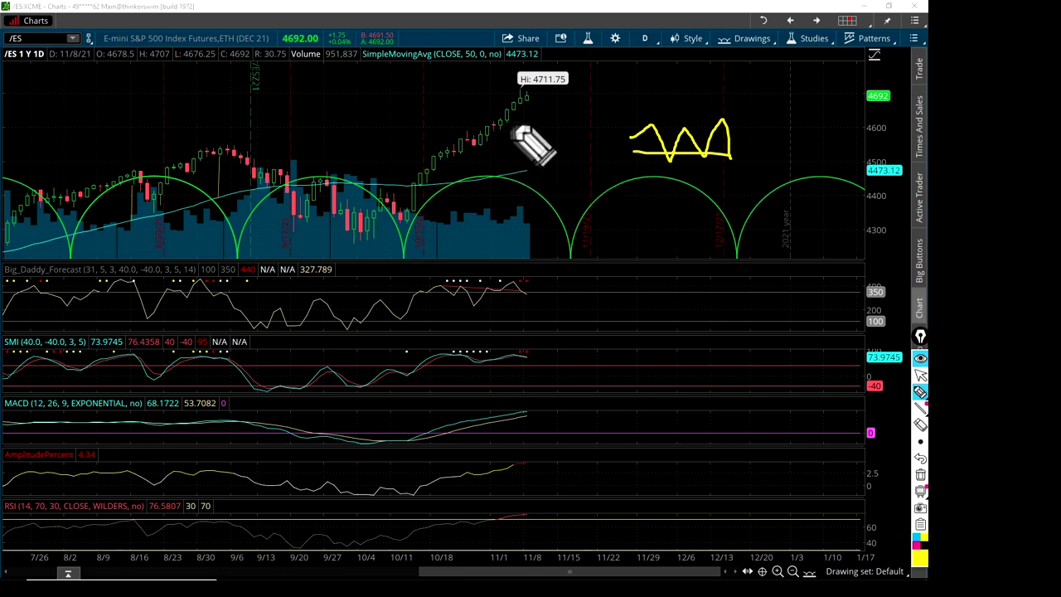
Step: Circle the latest Big_Daddy_Forecast and SMI signals on the daily chart and clear all the drawings
{"action": "mouse_move", "coordinate": [515, 299]}
{"action": "left_mouse_down"}
{"action": "mouse_move", "coordinate": [557, 287]}
{"action": "mouse_move", "coordinate": [497, 293]}
{"action": "mouse_move", "coordinate": [518, 304]}
{"action": "left_mouse_up"}
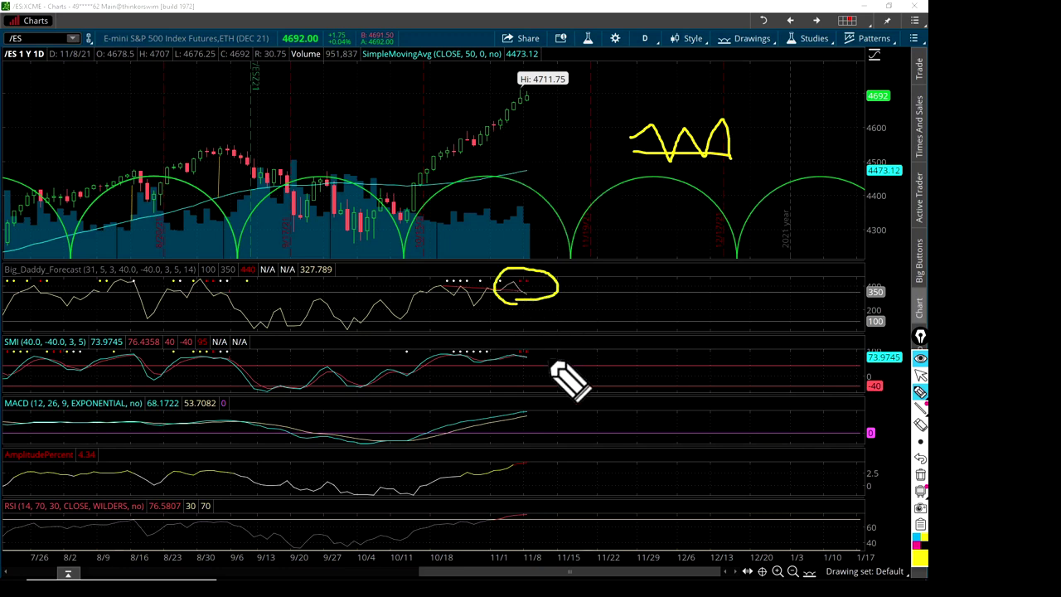
{"action": "mouse_move", "coordinate": [522, 368]}
{"action": "left_mouse_down"}
{"action": "mouse_move", "coordinate": [547, 348]}
{"action": "mouse_move", "coordinate": [507, 372]}
{"action": "mouse_move", "coordinate": [535, 367]}
{"action": "left_mouse_up"}
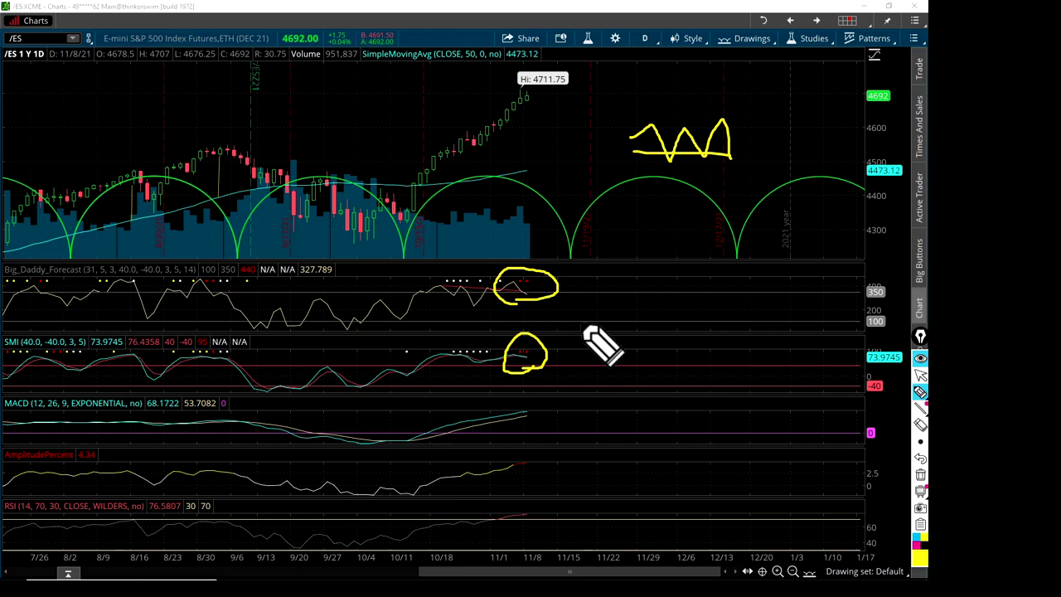
{"action": "key", "text": "ctrl+shift+c"}
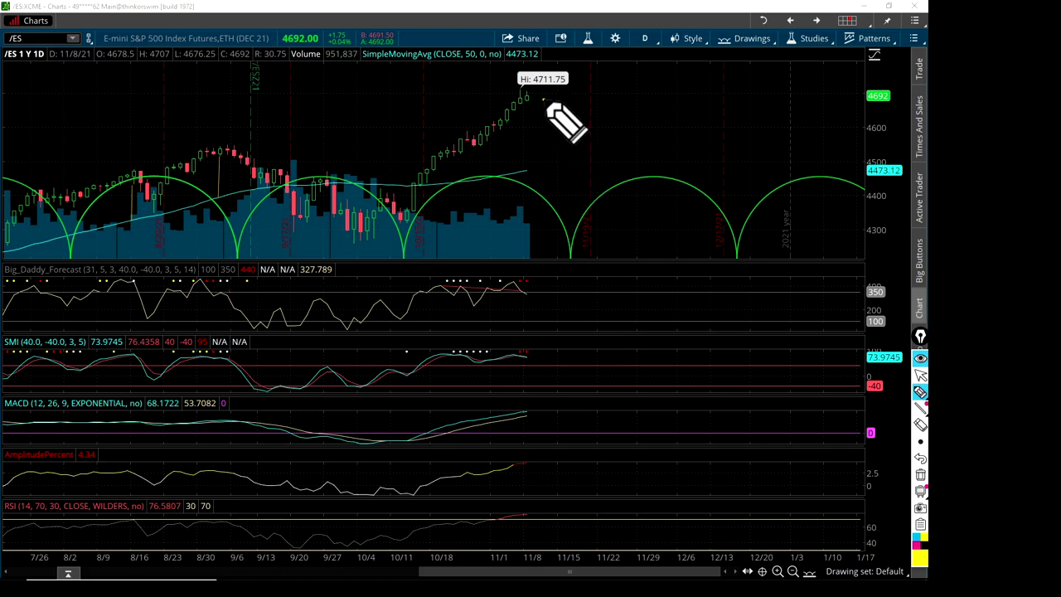
Step: Mark the latest daily candle, circle the latest Big_Daddy_Forecast, SMI and AmplitudePercent signals, and draw a vertical stroke from the moving average to price
{"action": "left_click_drag", "start_coordinate": [544, 101], "coordinate": [572, 97]}
{"action": "mouse_move", "coordinate": [518, 300]}
{"action": "left_mouse_down"}
{"action": "mouse_move", "coordinate": [542, 300]}
{"action": "mouse_move", "coordinate": [524, 261]}
{"action": "mouse_move", "coordinate": [542, 317]}
{"action": "mouse_move", "coordinate": [531, 379]}
{"action": "left_mouse_up"}
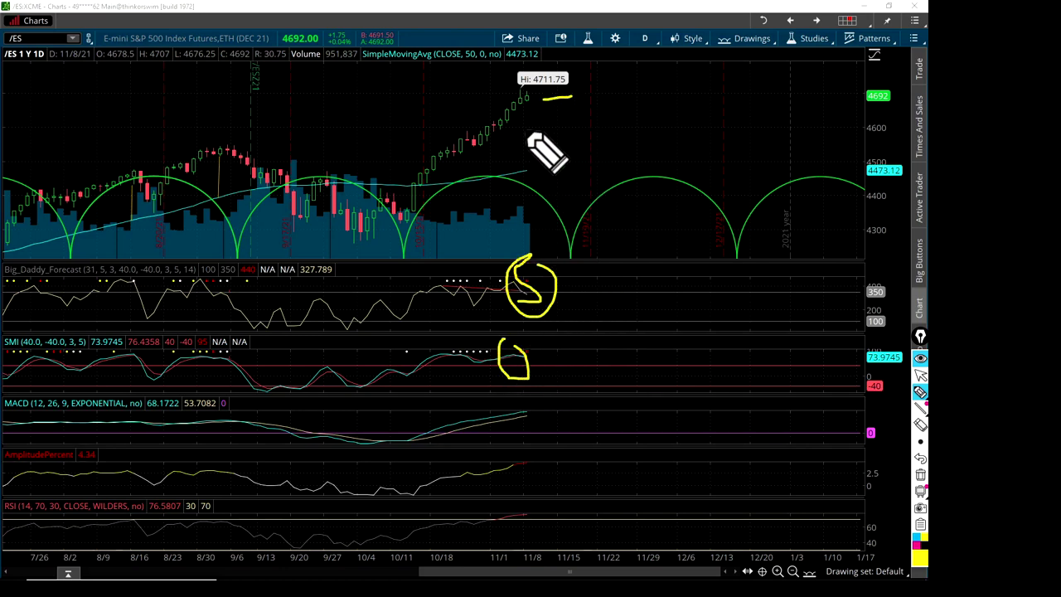
{"action": "left_click_drag", "start_coordinate": [520, 108], "coordinate": [545, 108]}
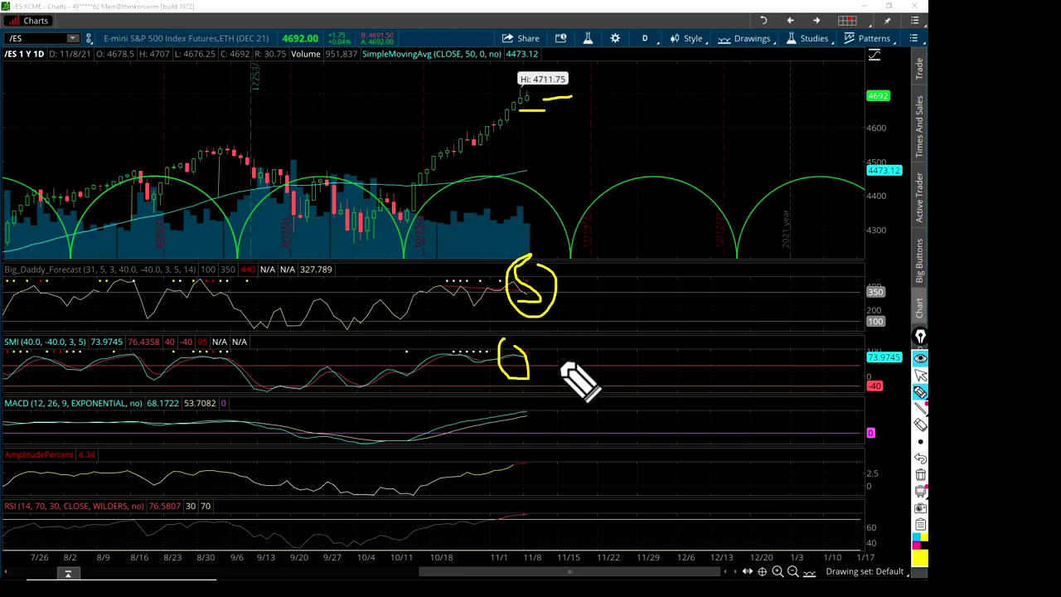
{"action": "mouse_move", "coordinate": [532, 475]}
{"action": "left_mouse_down"}
{"action": "mouse_move", "coordinate": [556, 458]}
{"action": "mouse_move", "coordinate": [544, 482]}
{"action": "left_mouse_up"}
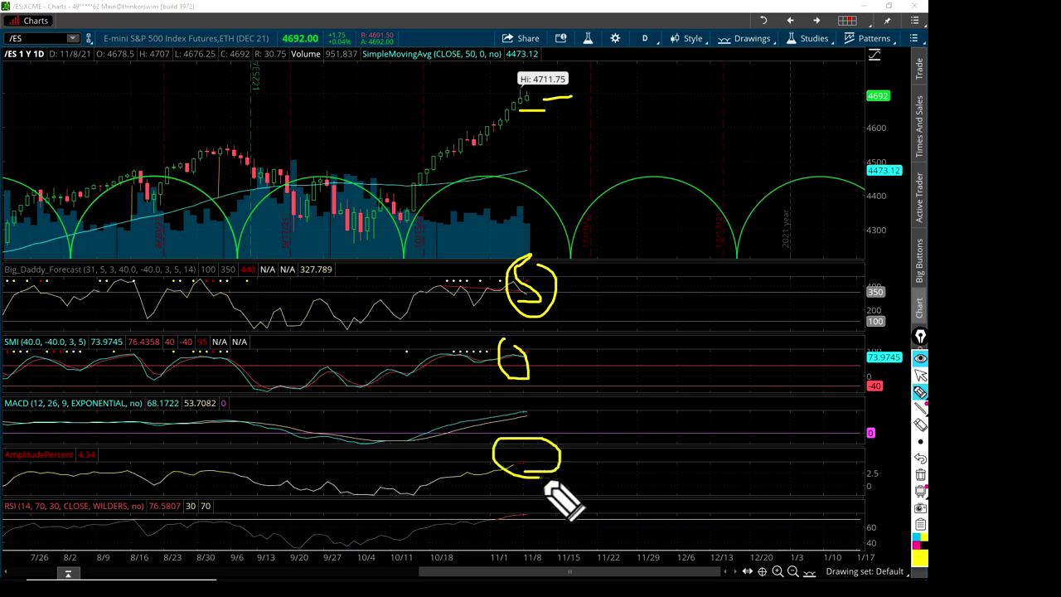
{"action": "left_click_drag", "start_coordinate": [527, 167], "coordinate": [531, 110]}
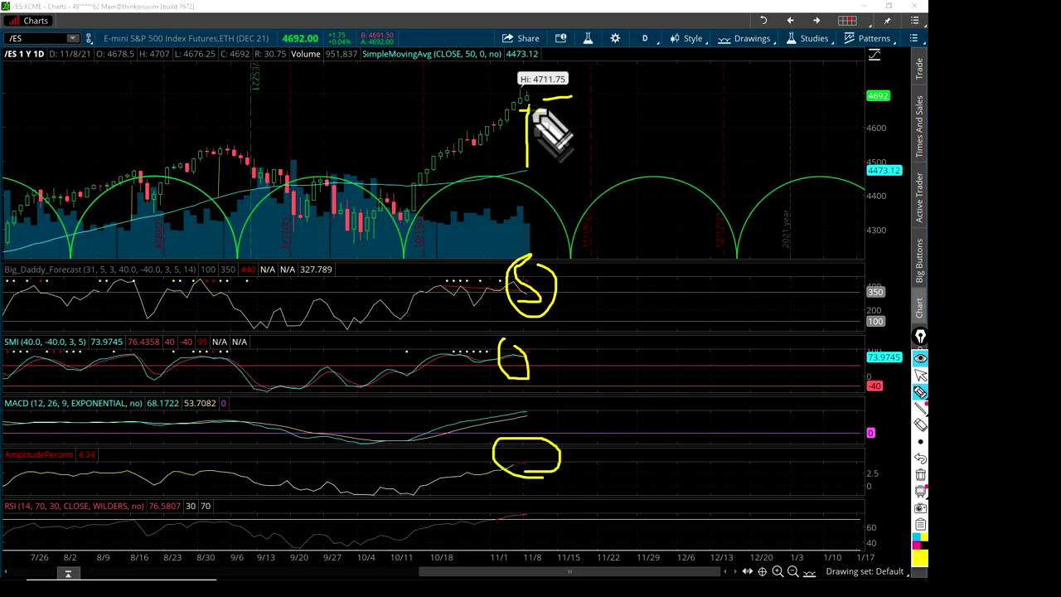